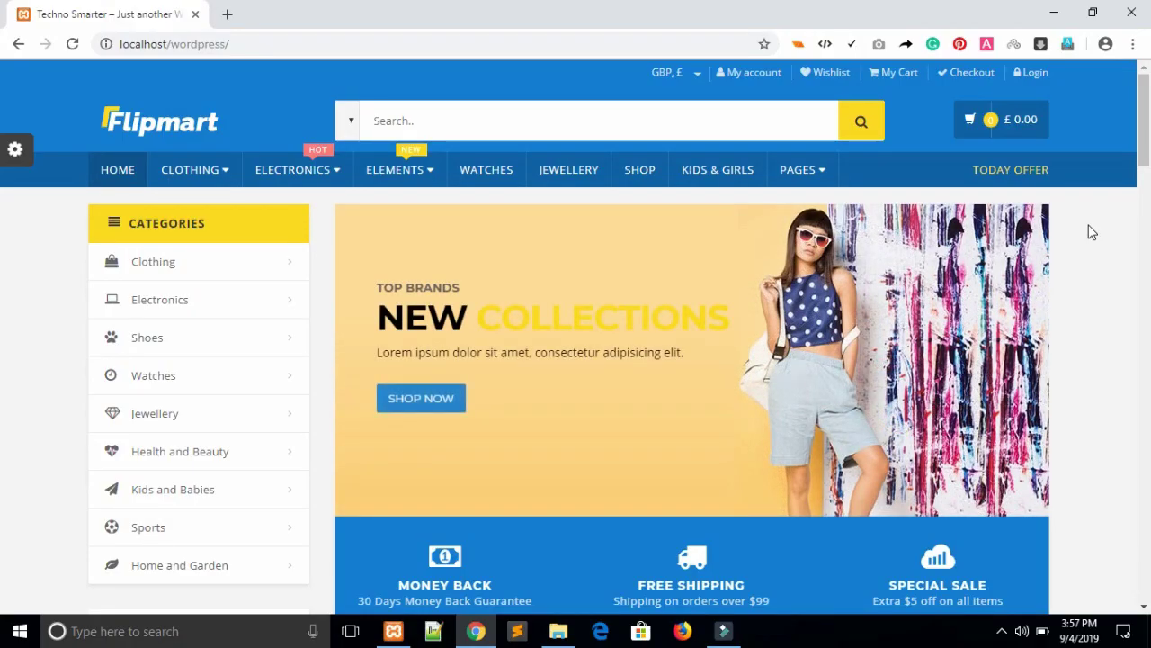
Scroll through the Flipmart storefront homepage to review its layout.
drag(1148, 125, 1148, 130)
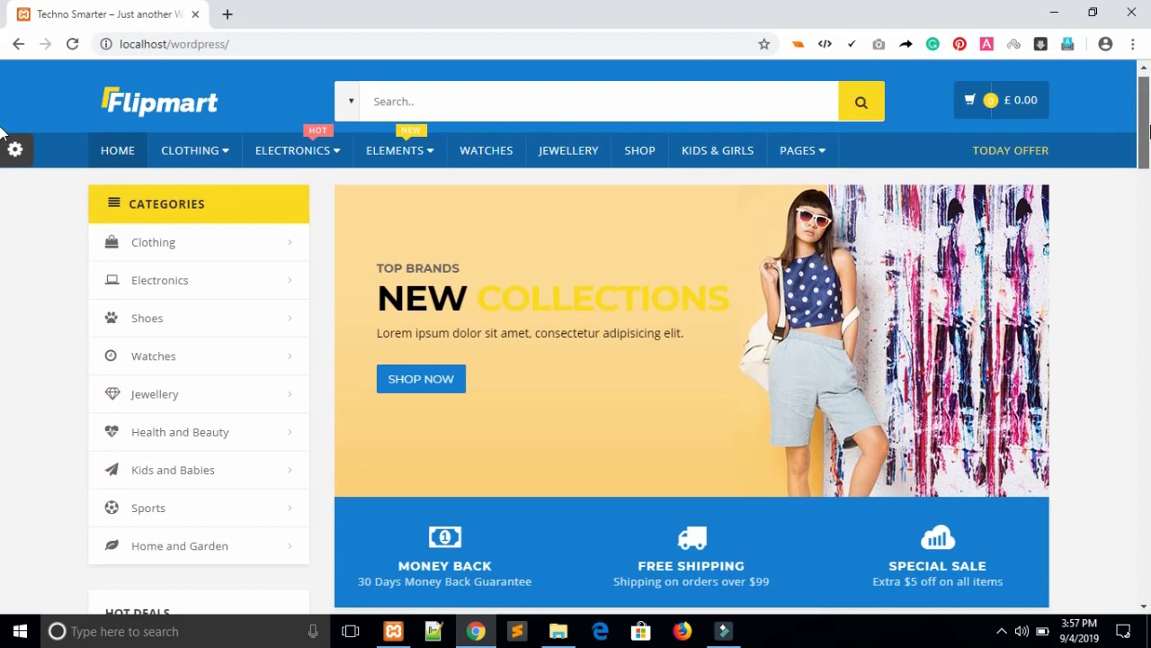
scroll(540, 180, down, 1)
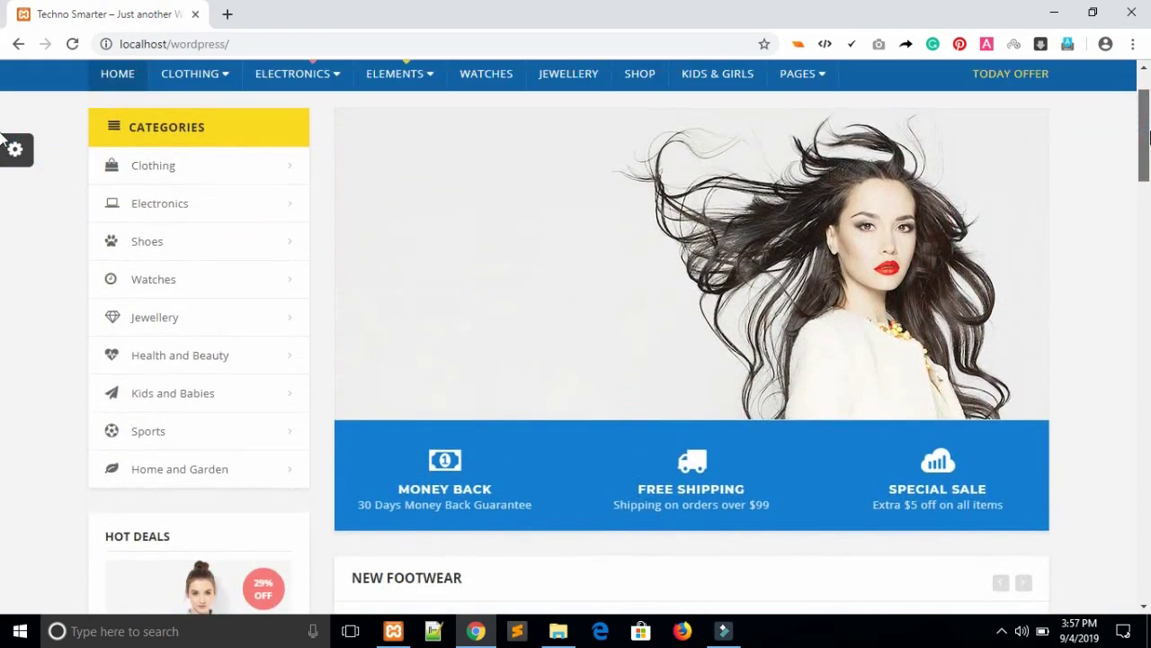
scroll(545, 108, up, 1)
click(546, 103)
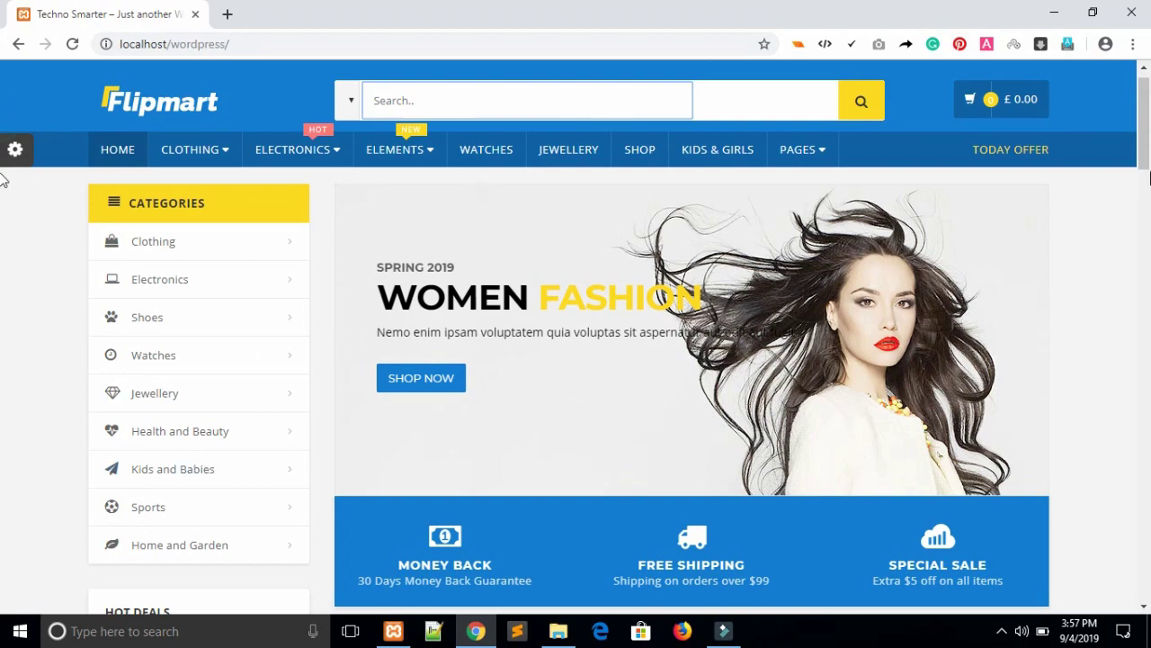
drag(1145, 166, 1145, 236)
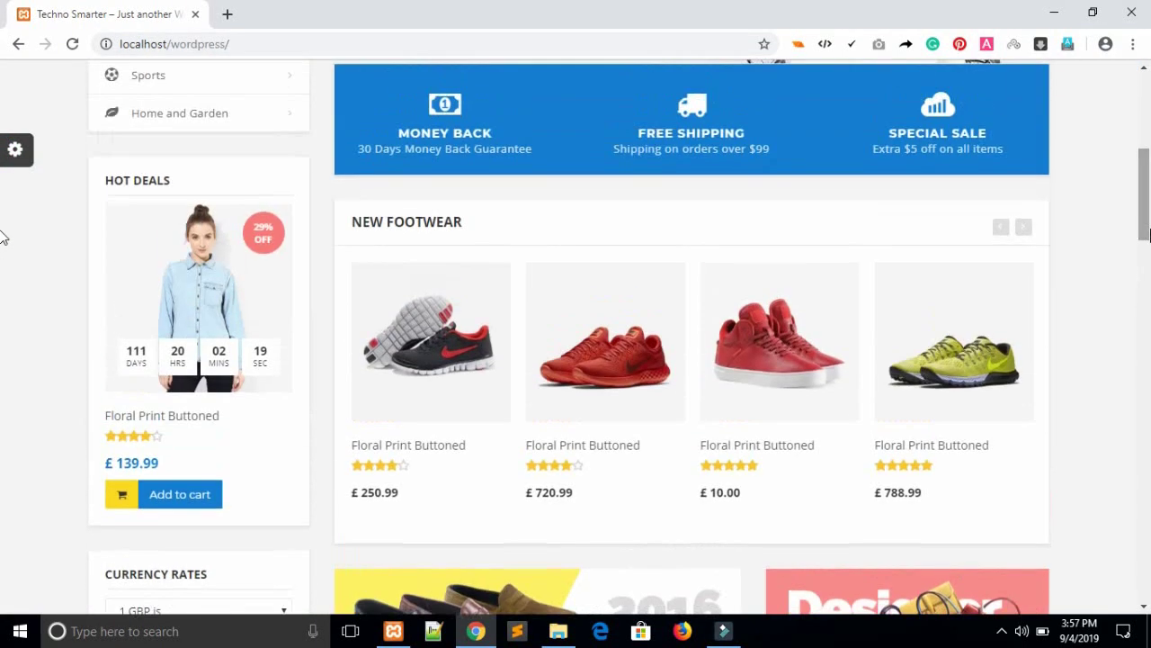
scroll(1082, 259, down, 5)
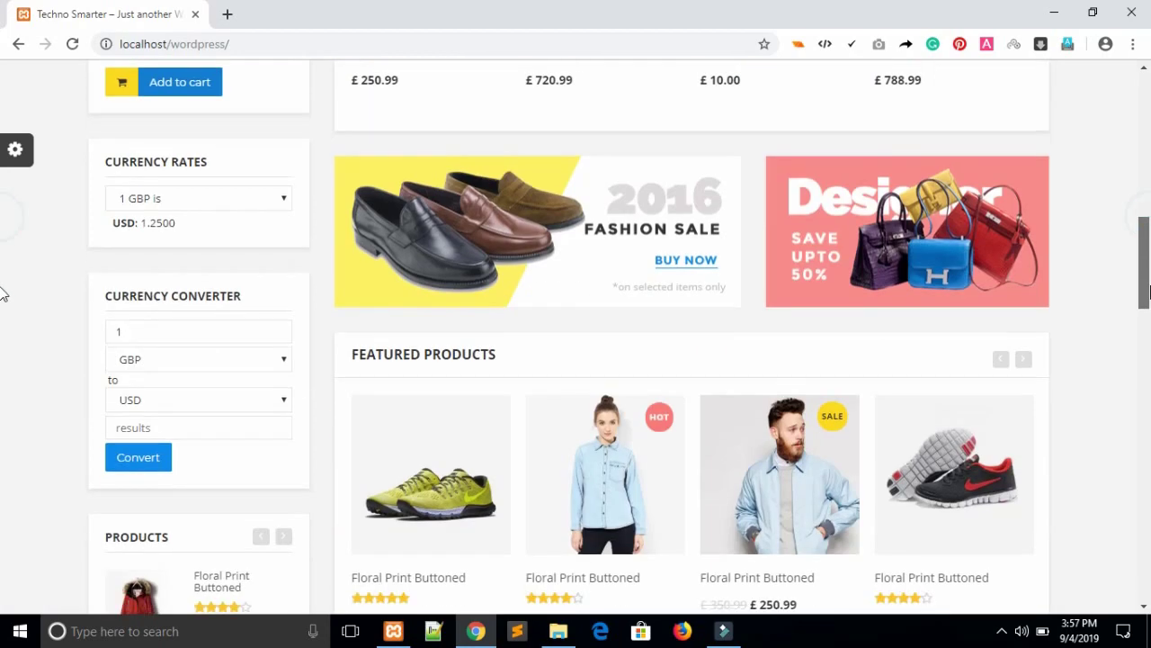
scroll(691, 359, down, 3)
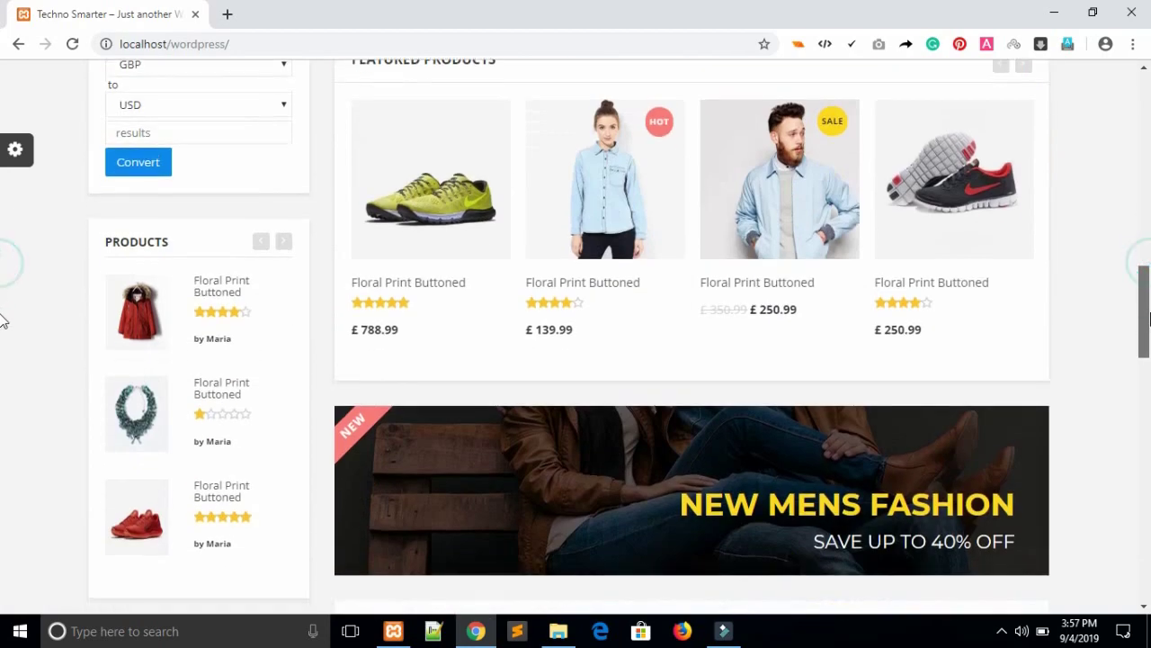
drag(1147, 326, 1149, 439)
scroll(4, 441, down, 2)
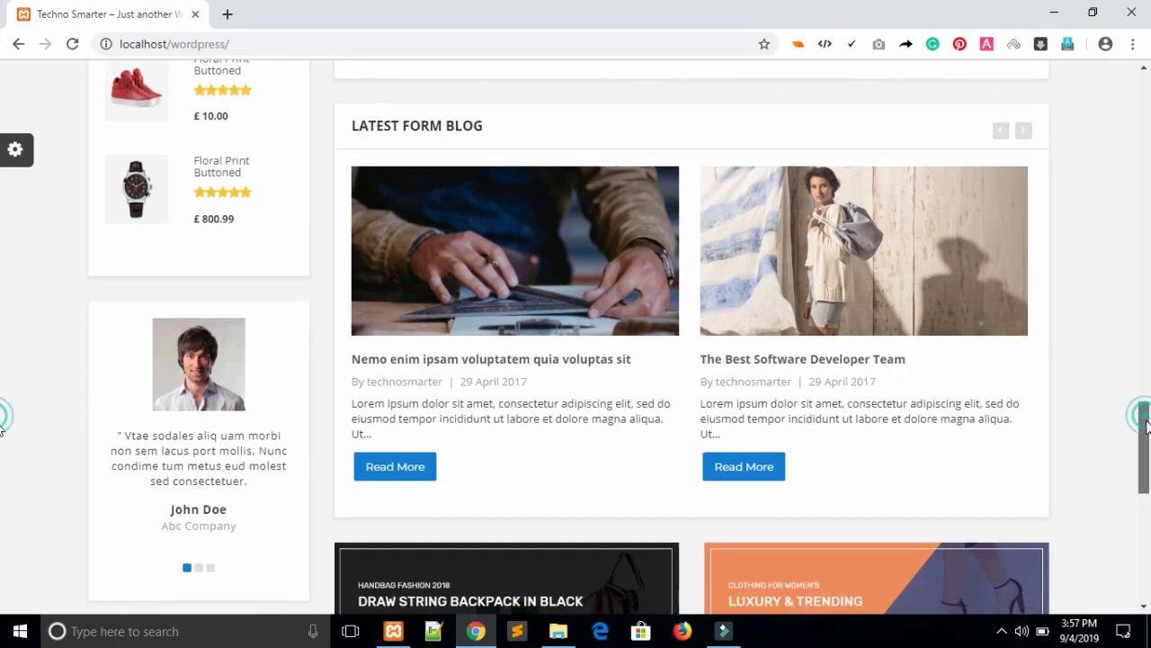
drag(1147, 422, 1149, 278)
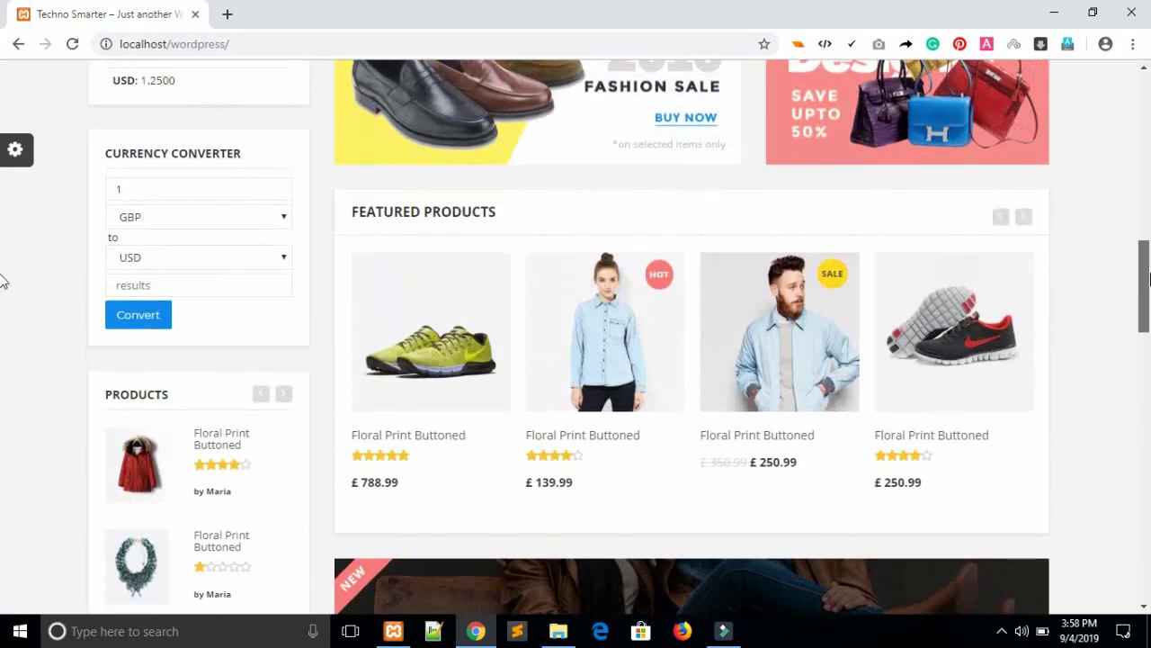
View the first featured product's page, then go back to the storefront homepage.
mouse_move(456, 328)
click(450, 303)
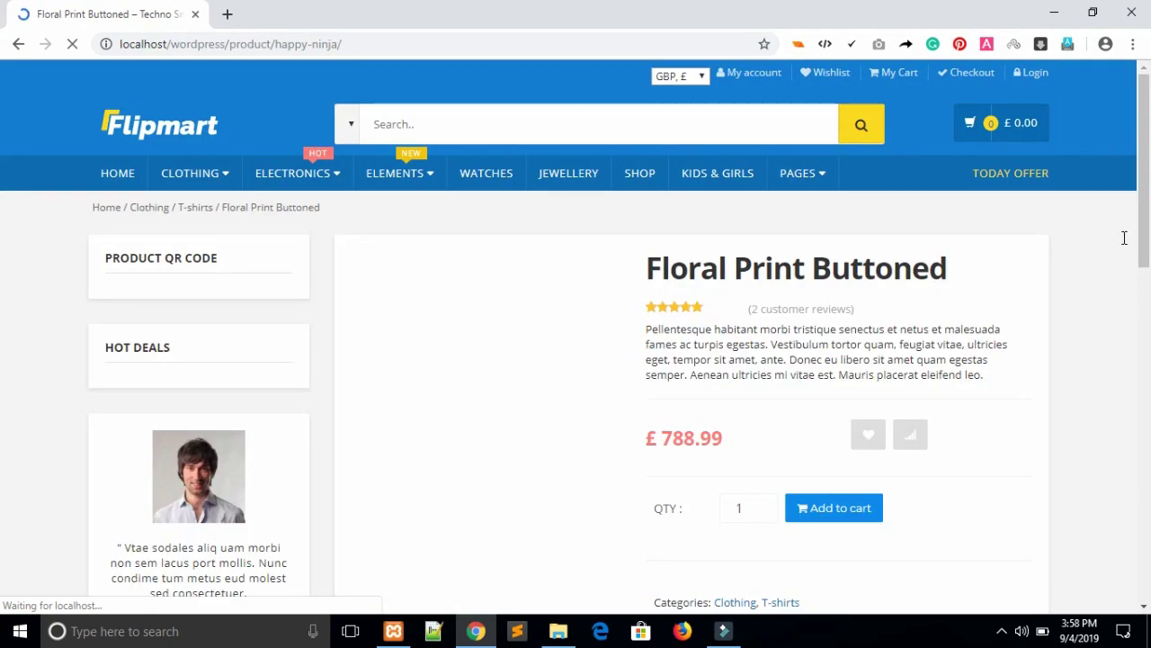
scroll(4, 207, down, 5)
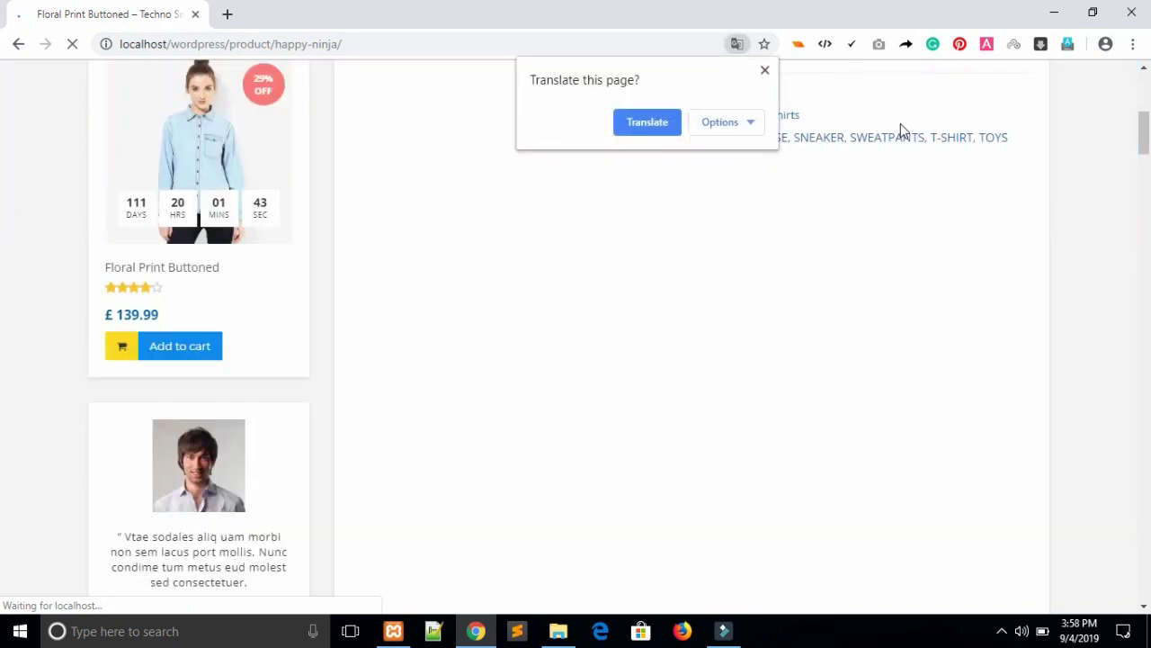
key(alt+Left)
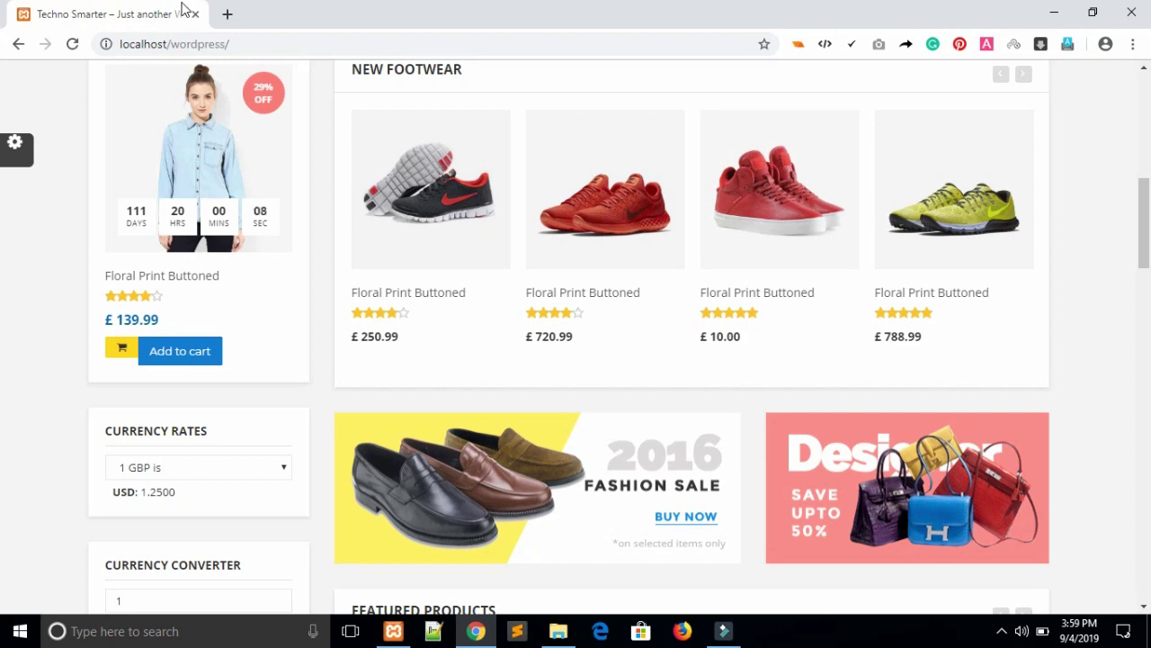
Open a new blank browser tab beside the storefront and switch to it.
click(227, 14)
click(135, 10)
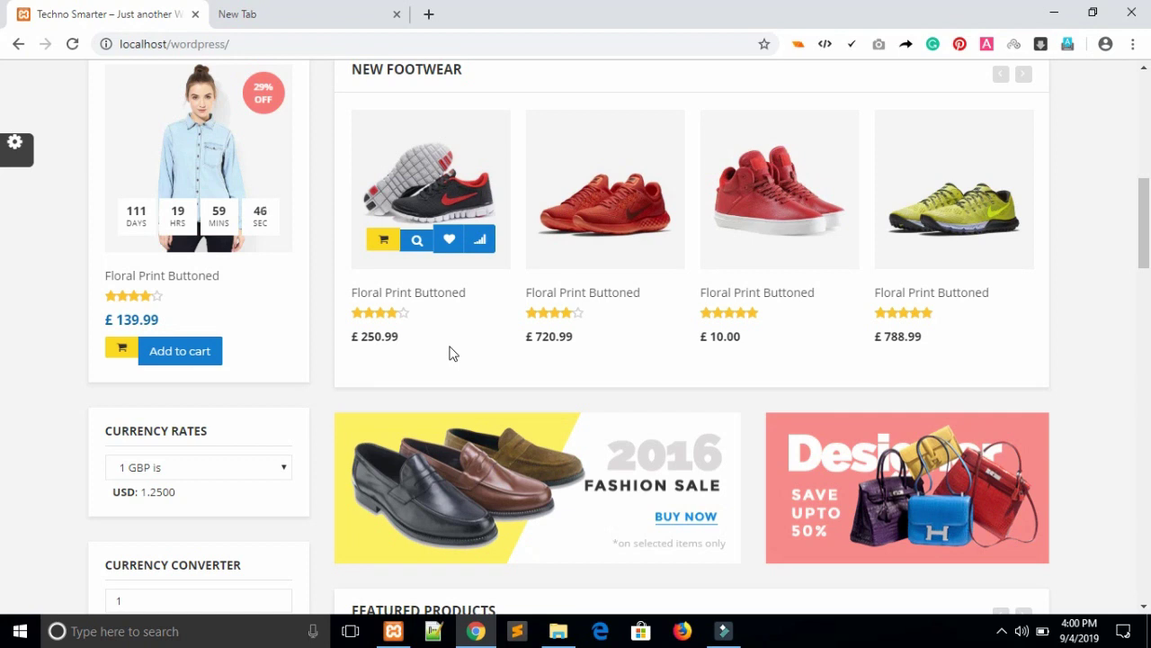
click(321, 15)
Load localhost/phpmyadmin and open the wordpress database to list its tables.
click(282, 46)
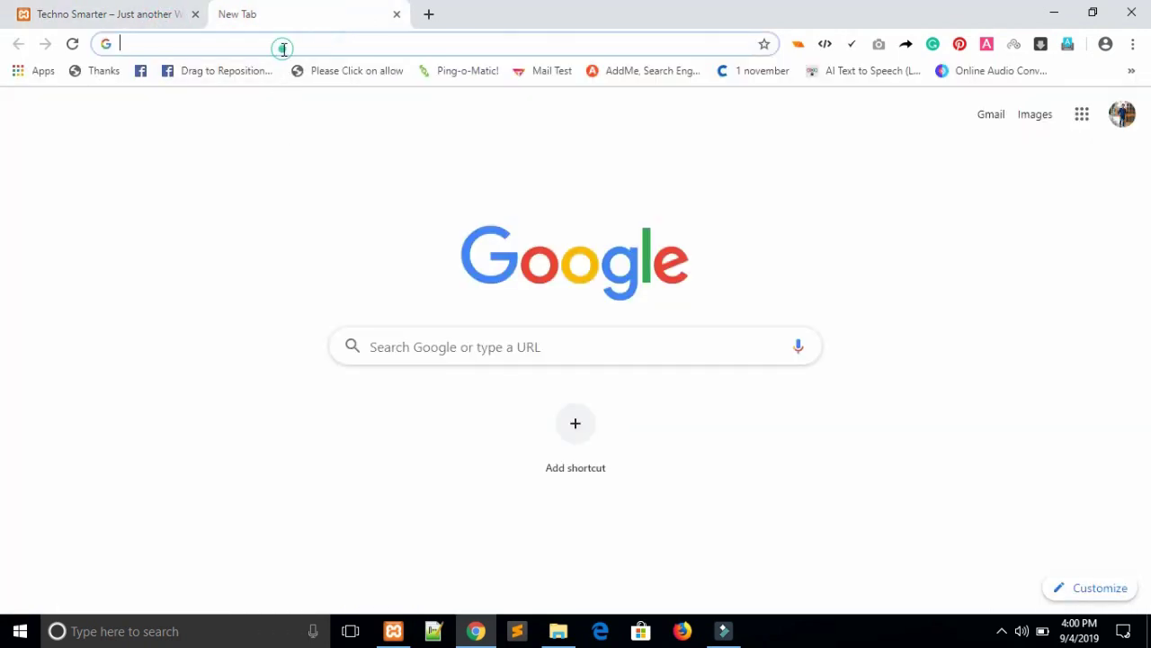
text(localhost/phpmyadmin)
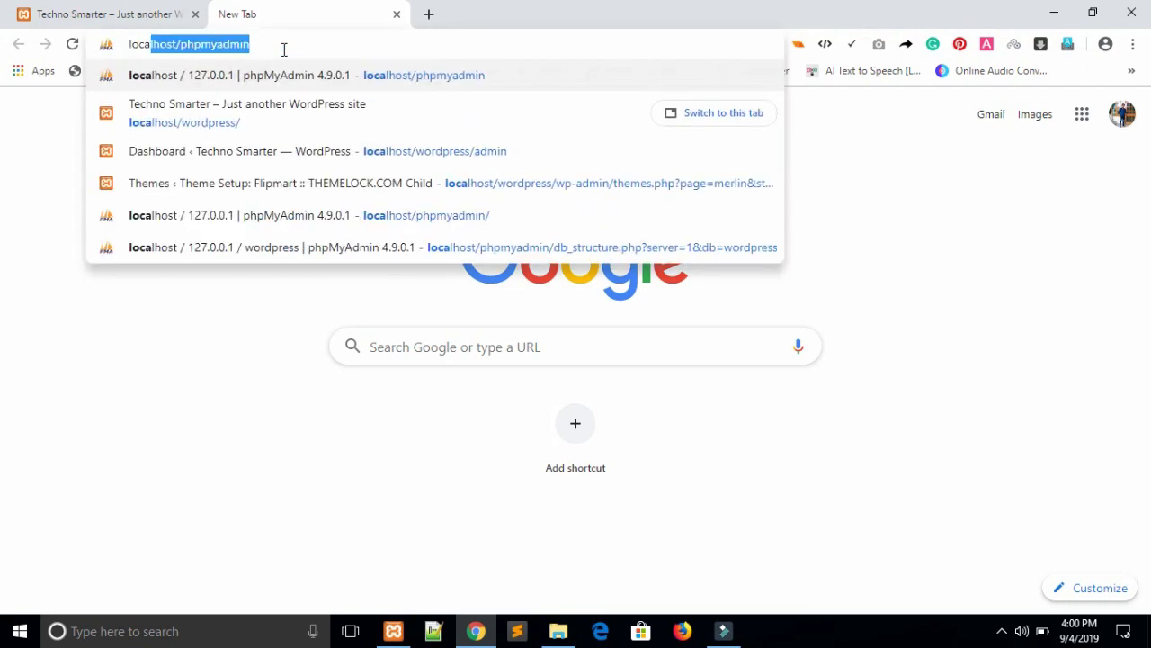
key(Return)
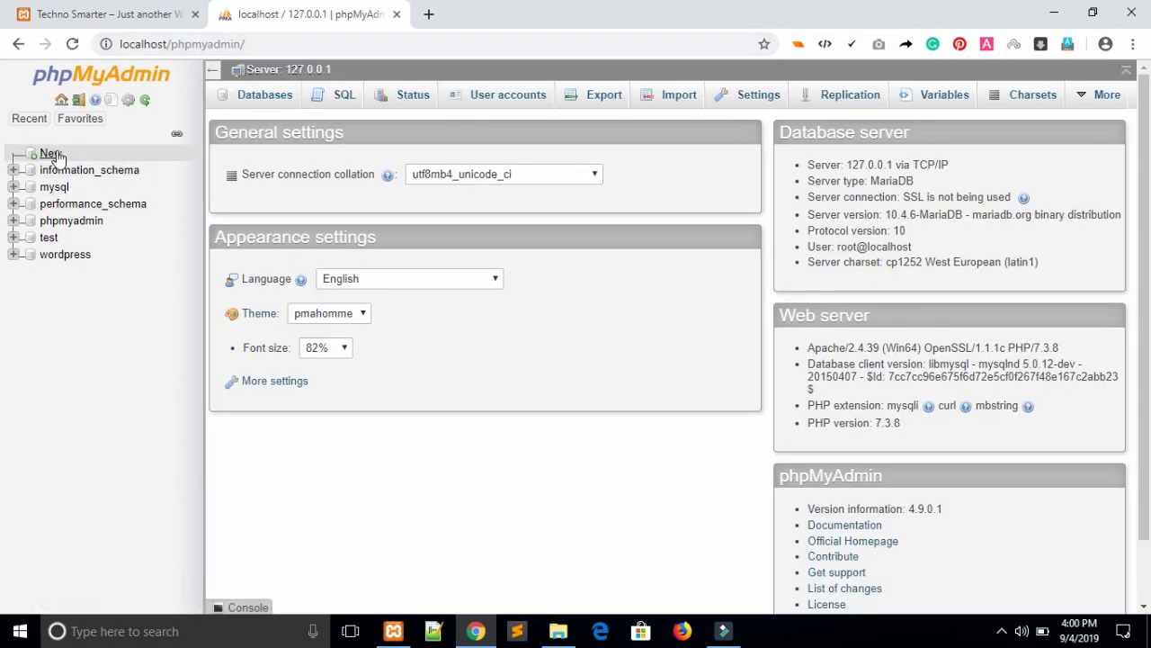
click(72, 256)
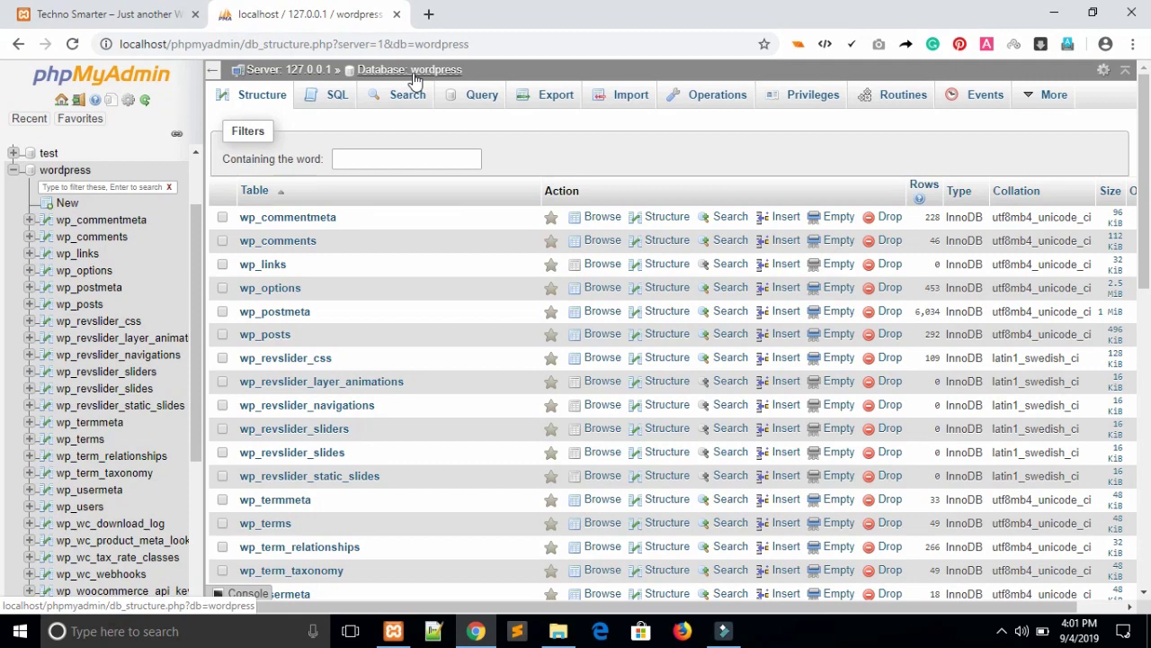
click(72, 176)
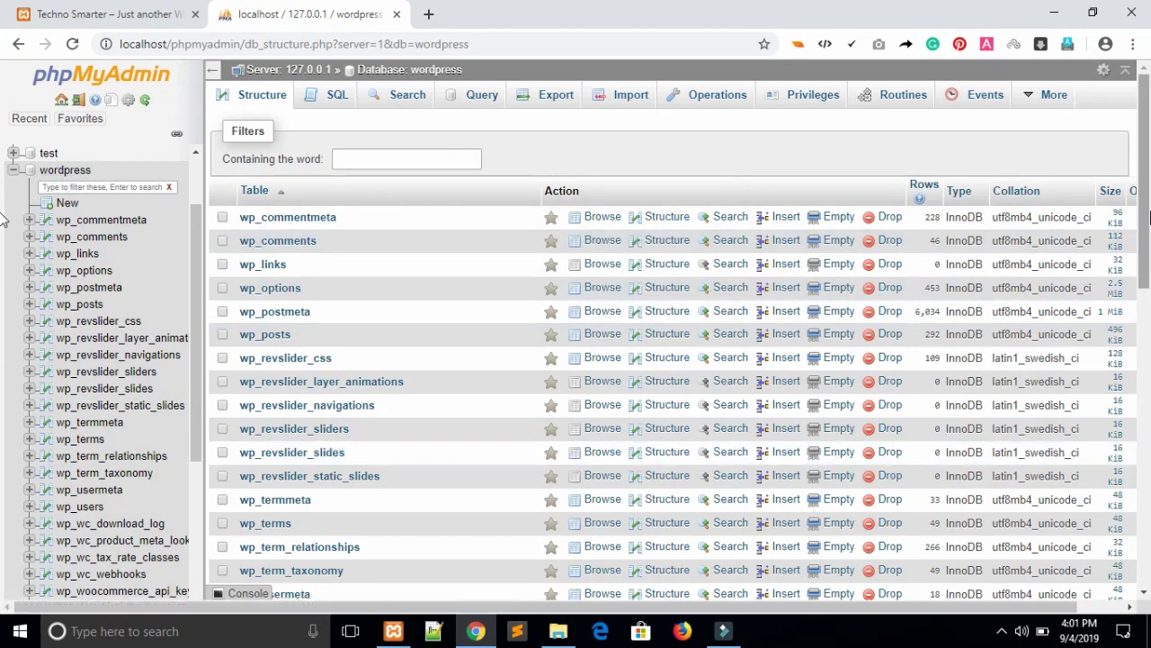
drag(1144, 216, 1144, 368)
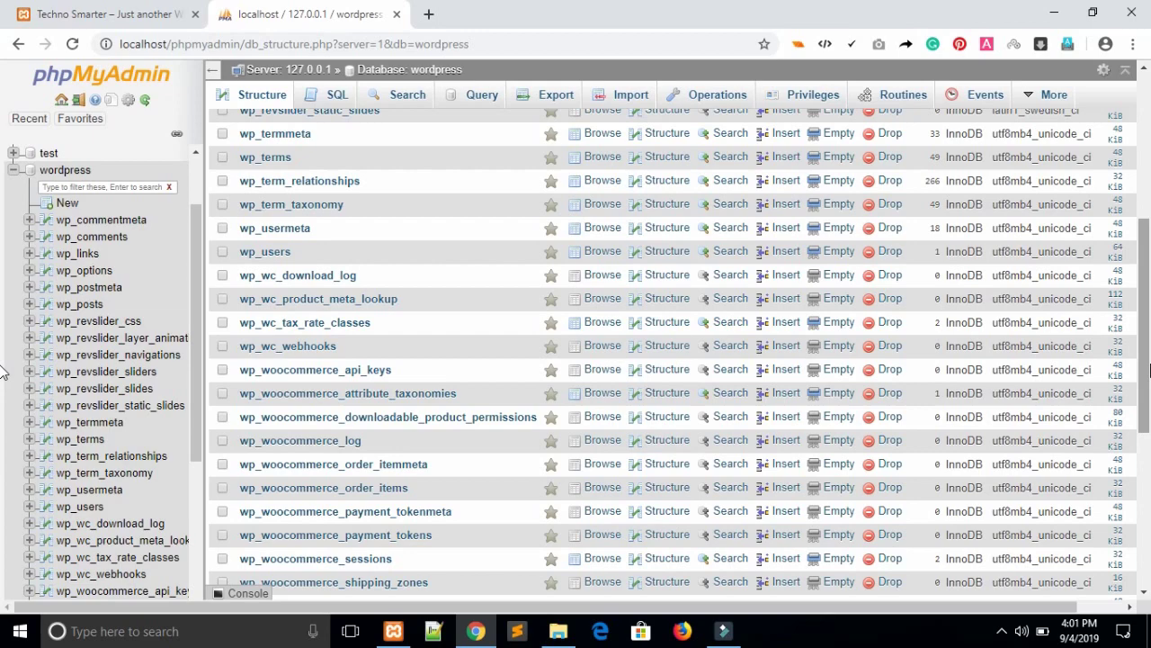
drag(1148, 369, 1148, 473)
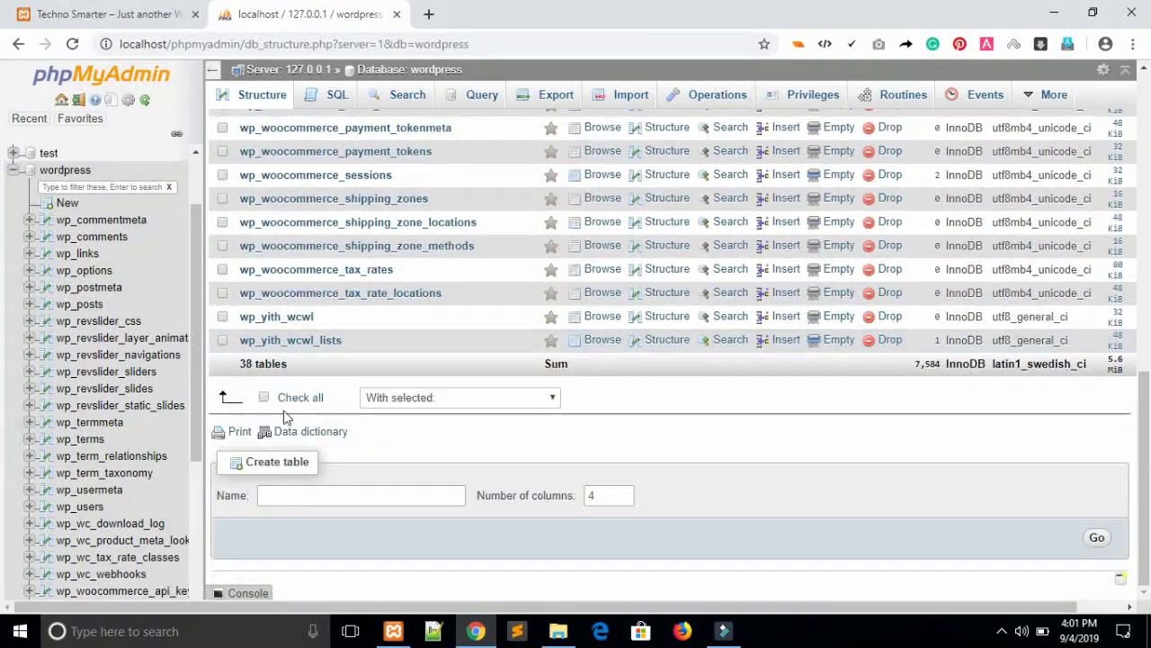
Select all 38 wordpress tables, drop them with confirmation, then go back to the storefront tab.
click(263, 397)
click(456, 396)
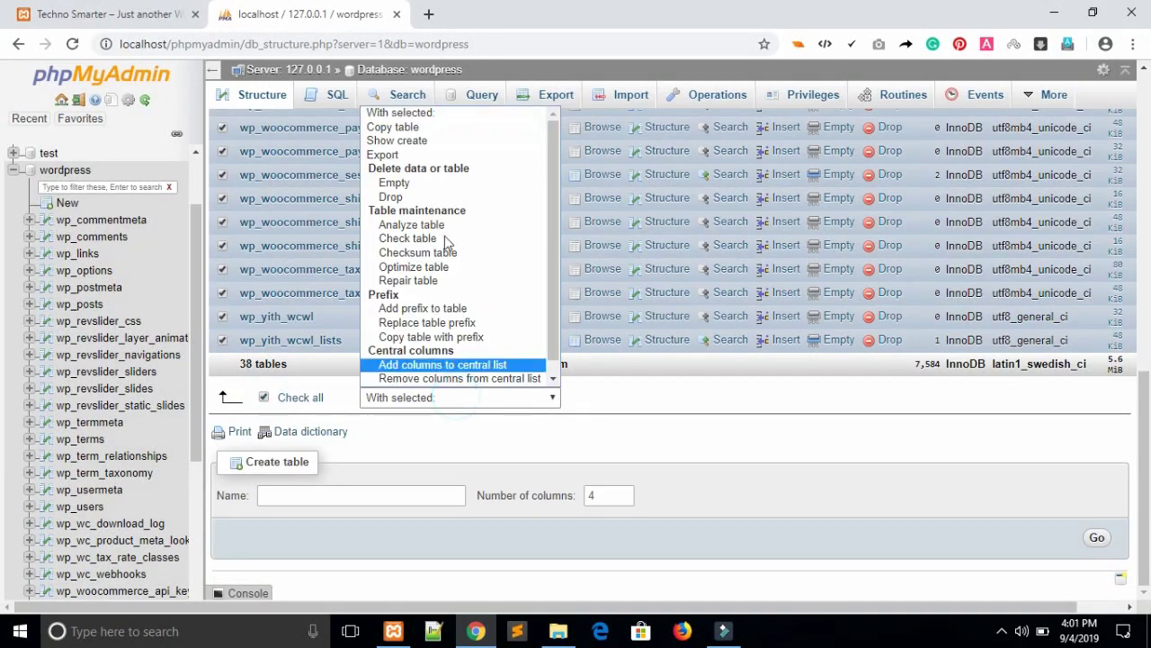
click(414, 197)
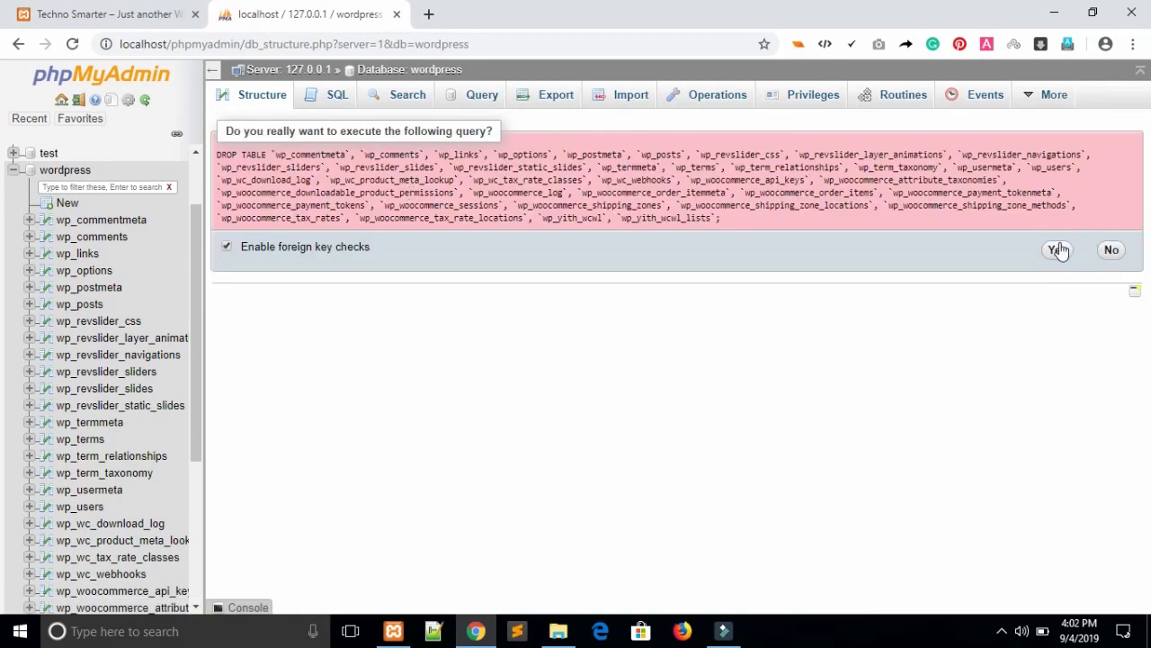
click(1057, 250)
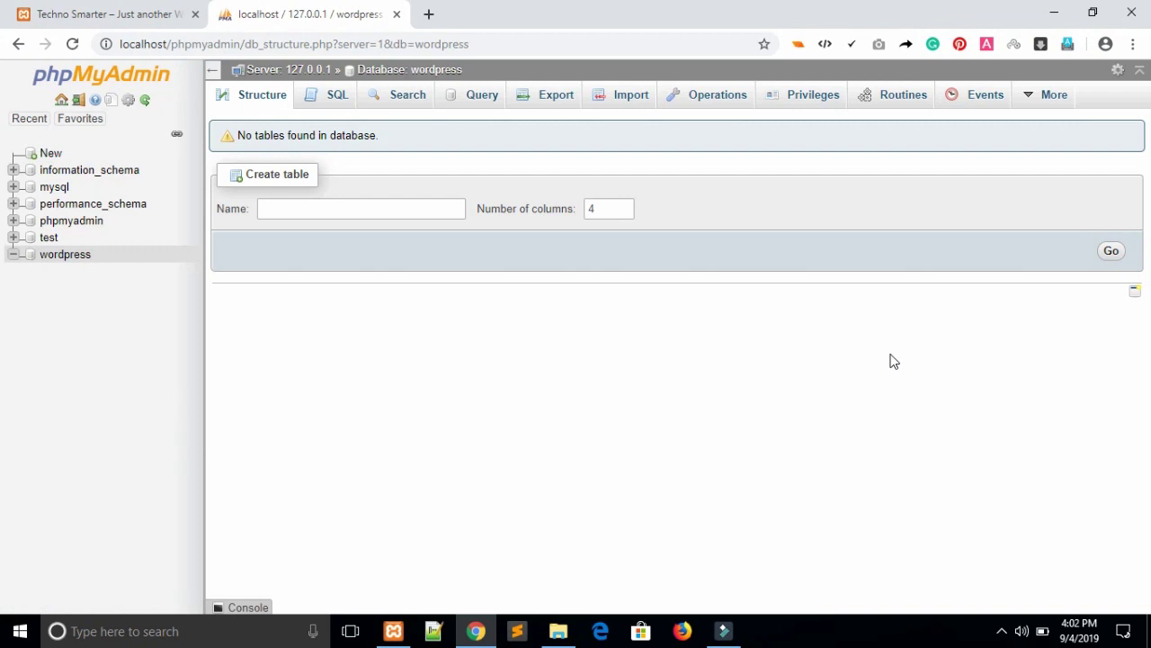
click(99, 13)
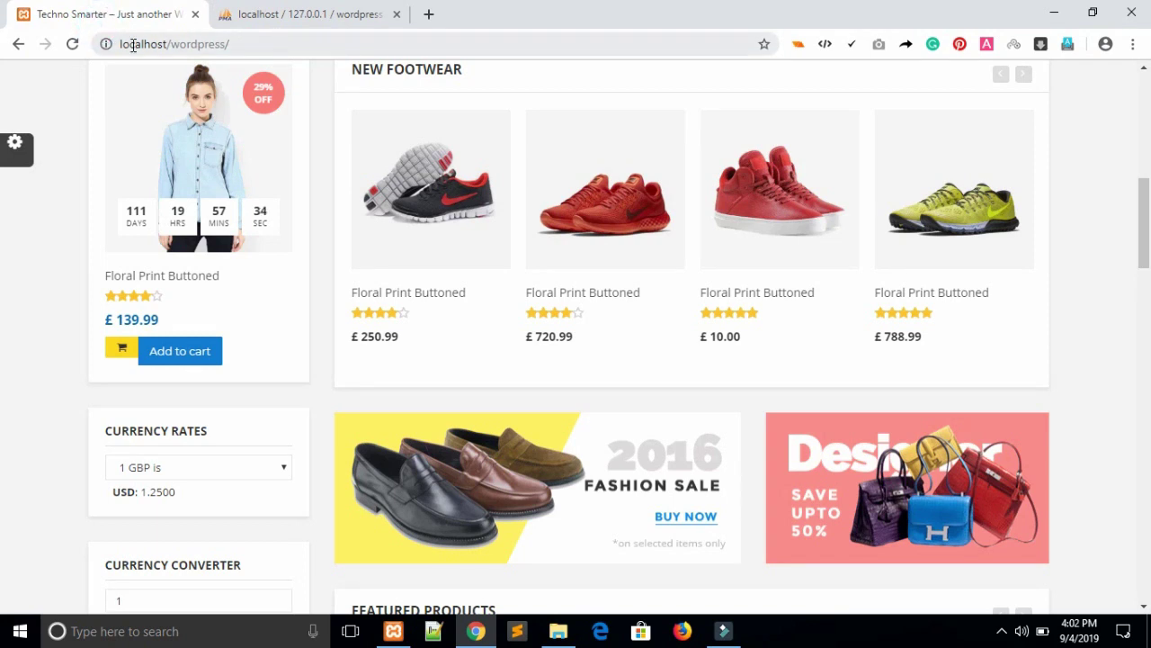
Reload the site to launch the installer and continue with English (United States).
click(72, 44)
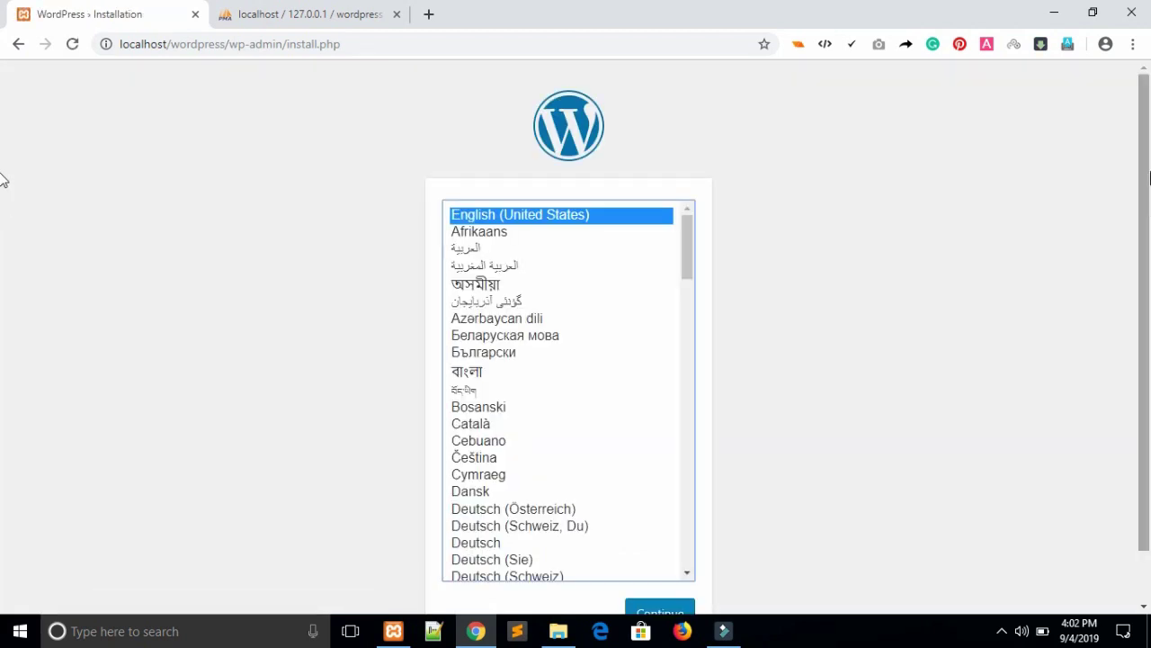
scroll(5, 175, down, 1)
click(673, 568)
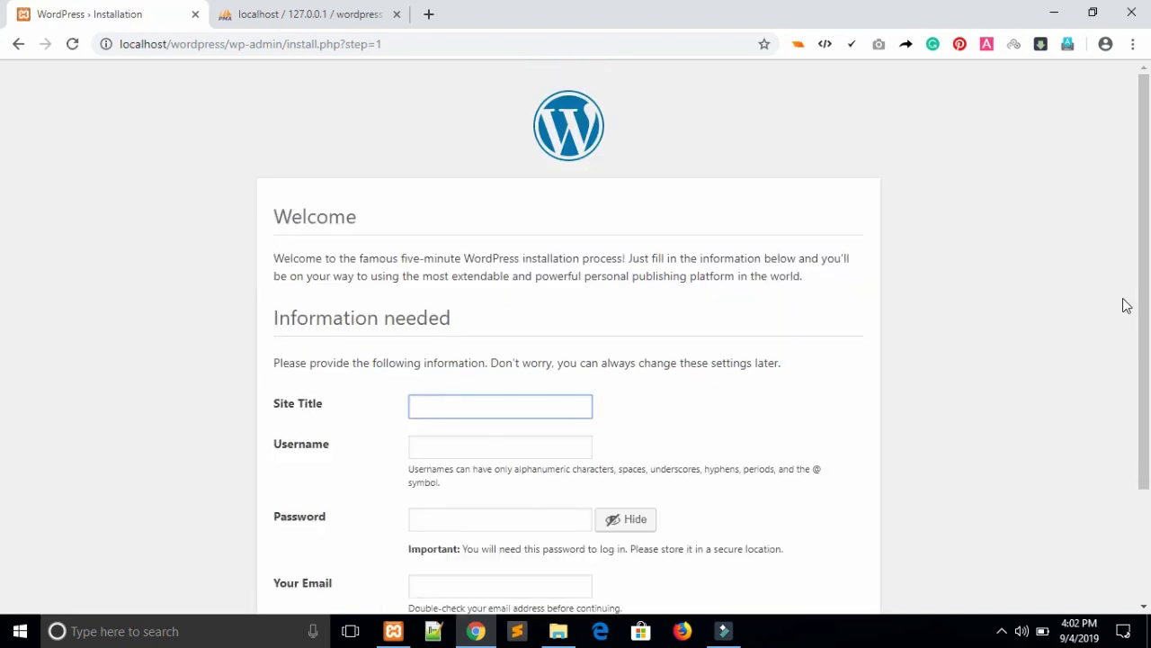
Enter the site title Techno Smarter, an admin username, and replace the generated password.
scroll(3, 201, down, 1)
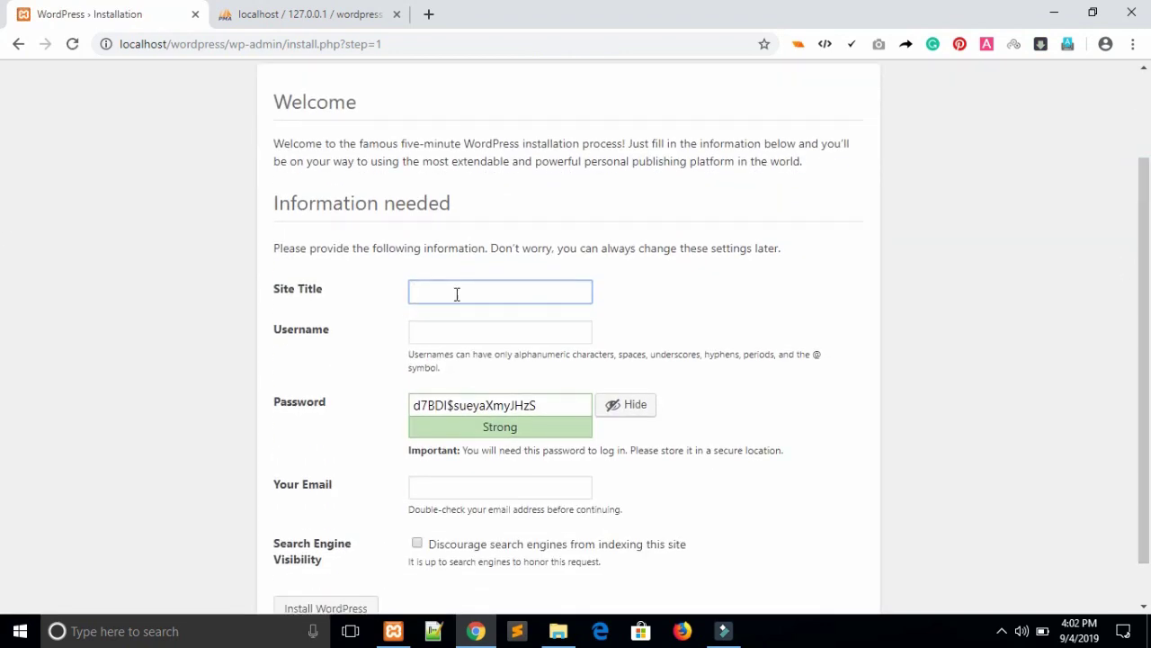
text(Techno Smarter)
click(470, 327)
double_click(552, 398)
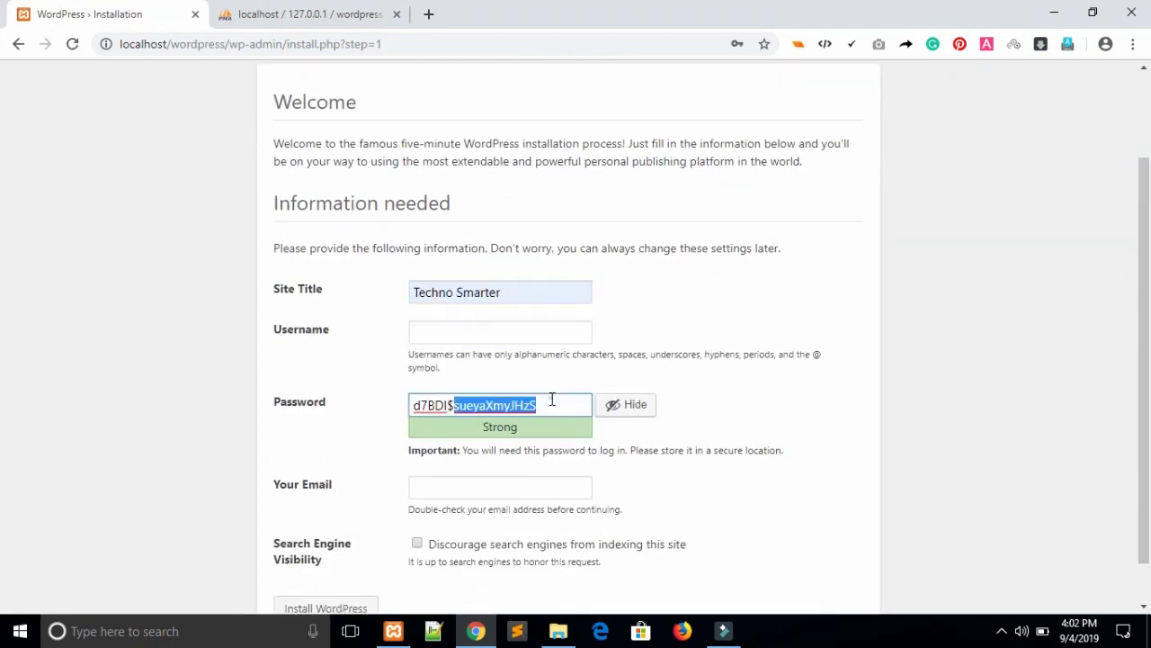
click(501, 322)
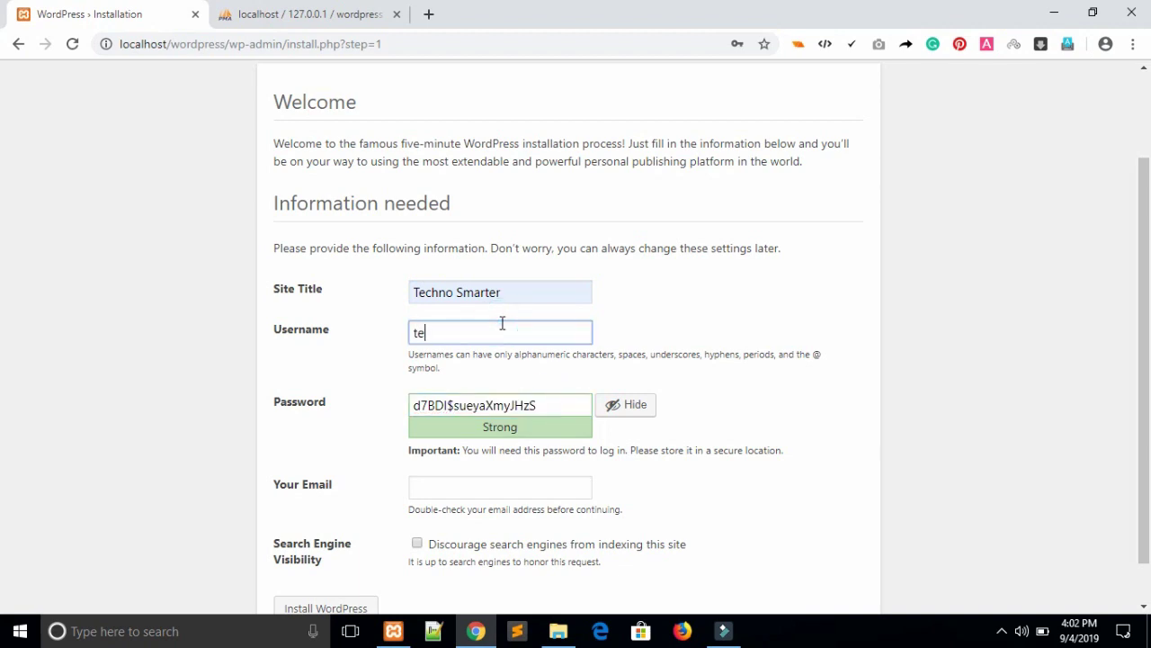
text(technosmarter)
double_click(508, 325)
key(ctrl+c)
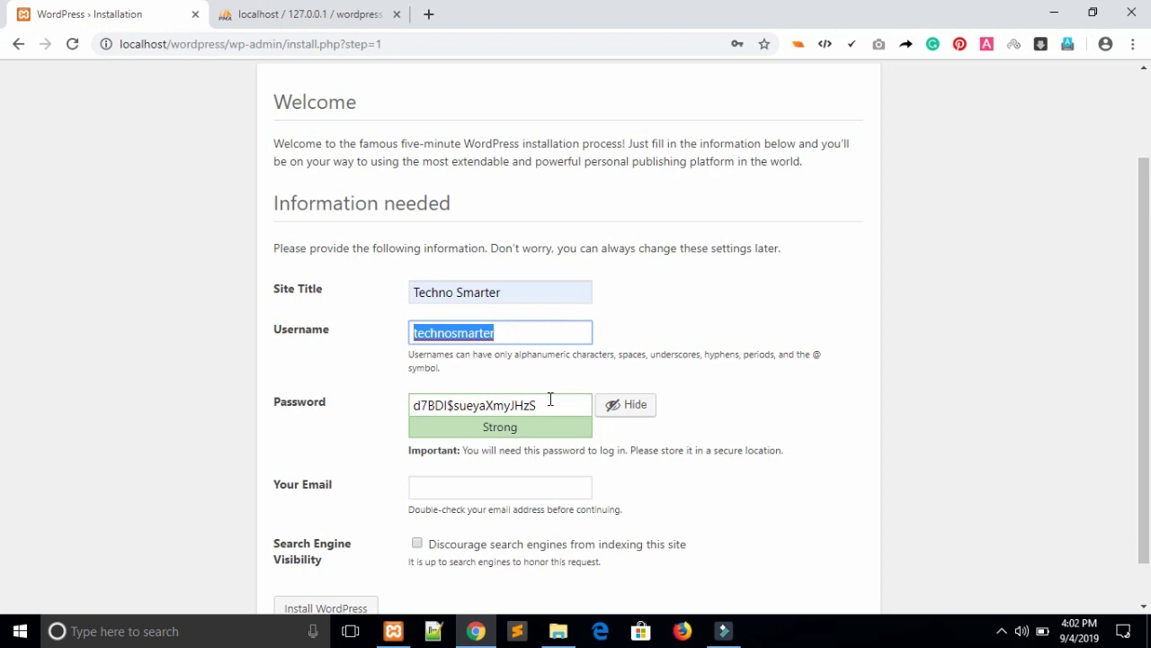
triple_click(550, 398)
key(ctrl+v)
click(919, 385)
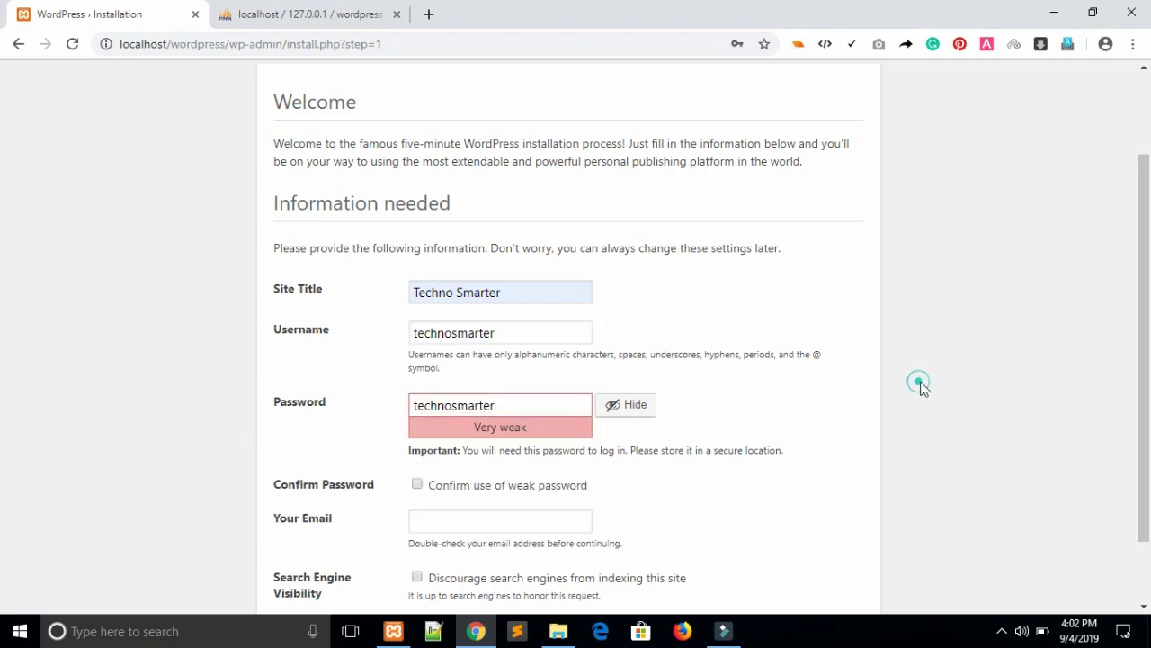
Confirm use of the weak password, enter the admin e-mail address, and install WordPress.
scroll(596, 367, down, 1)
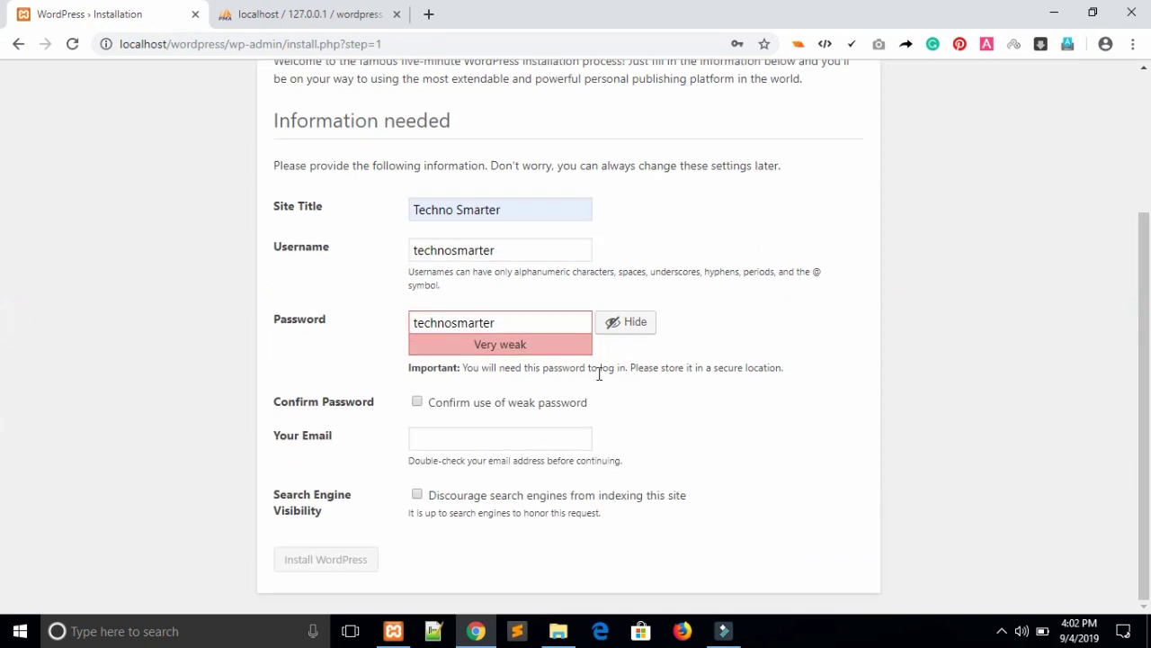
click(417, 403)
click(436, 441)
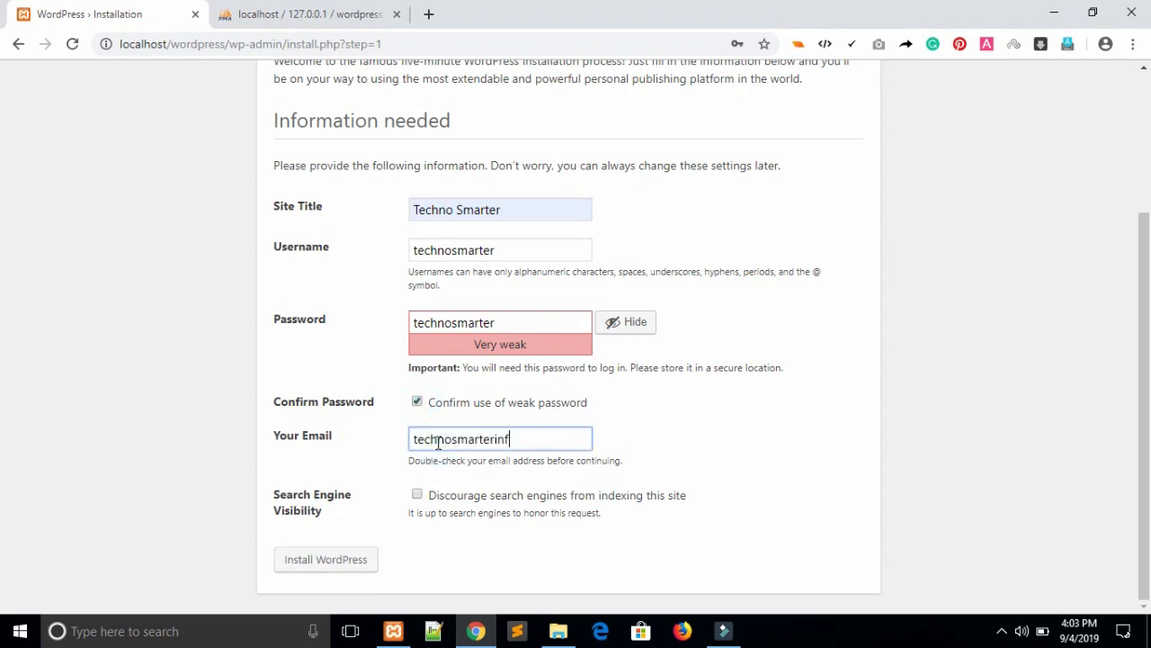
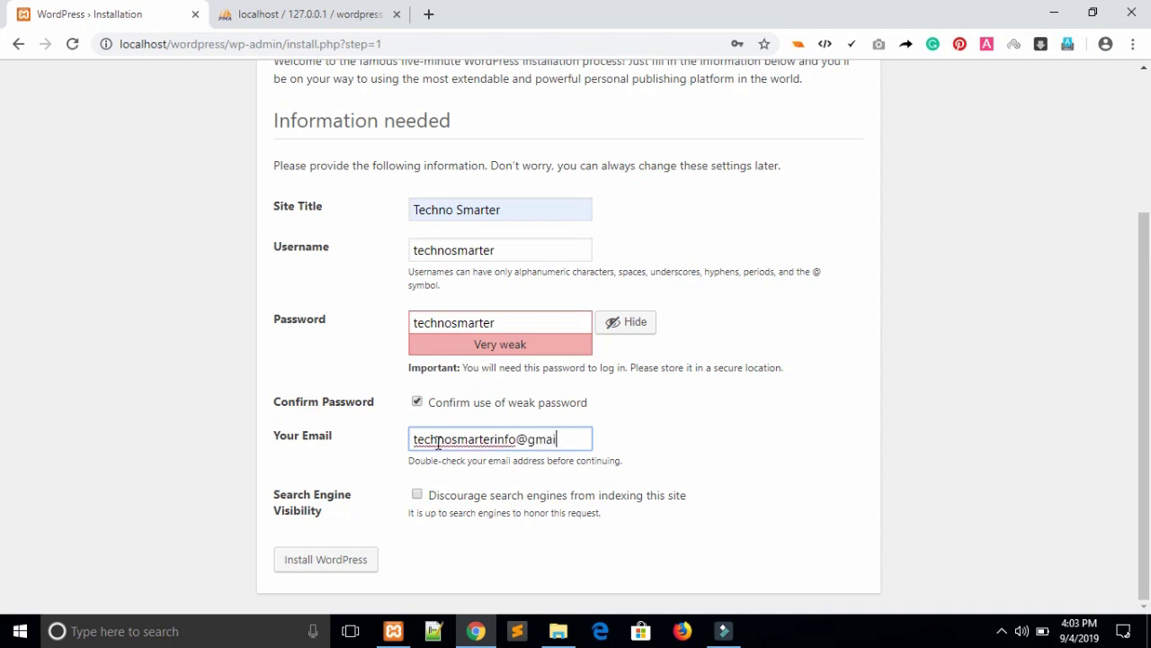
click(731, 510)
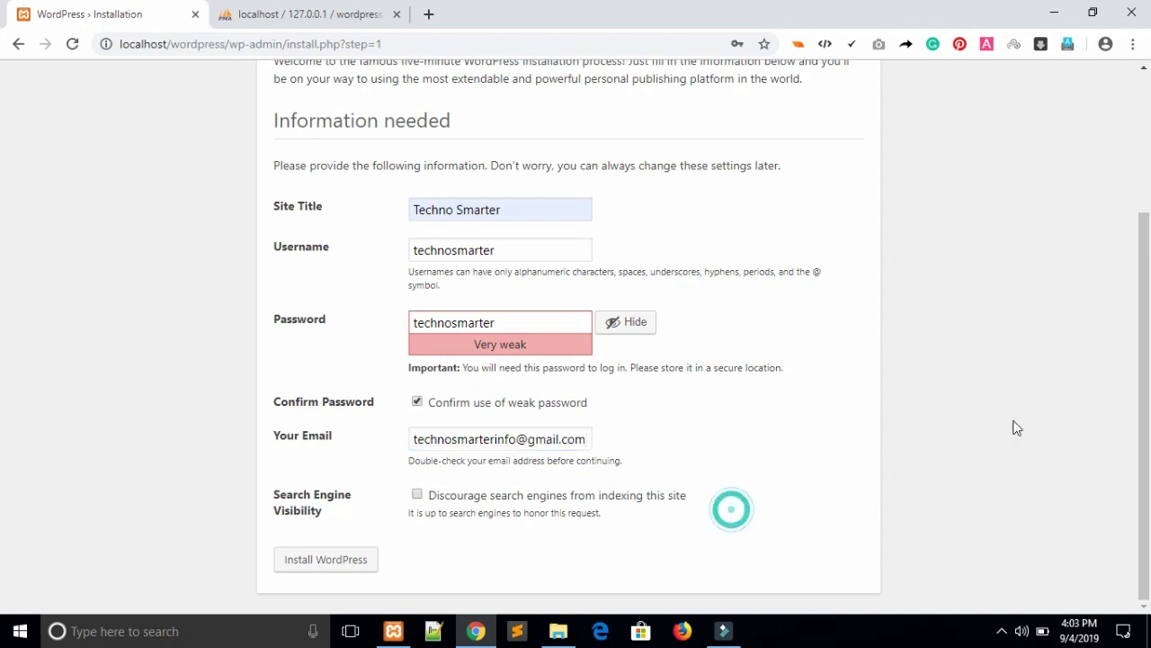
click(329, 573)
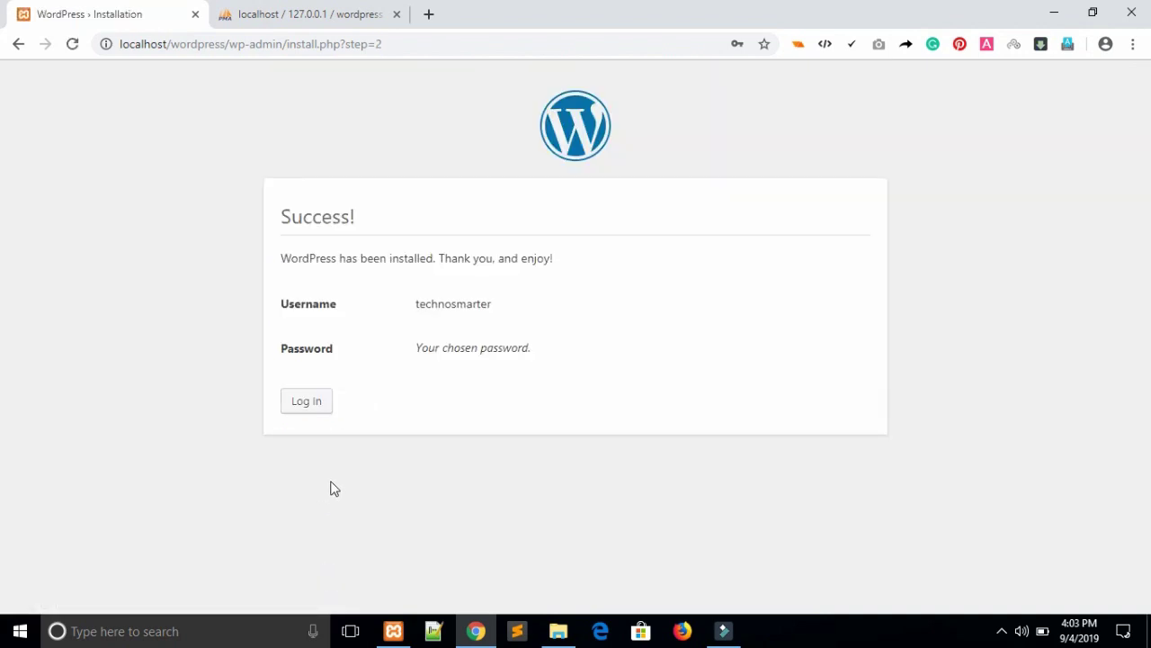
Log in to the WordPress admin with the new administrator's username and password.
click(309, 408)
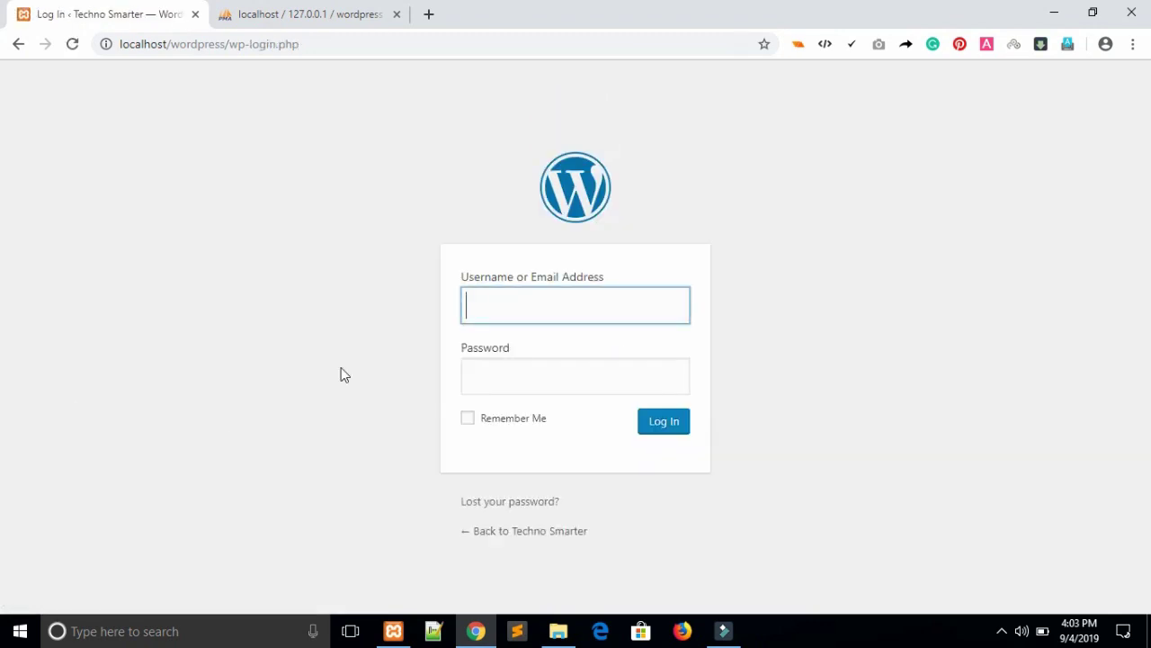
text(technosmarter)
click(563, 370)
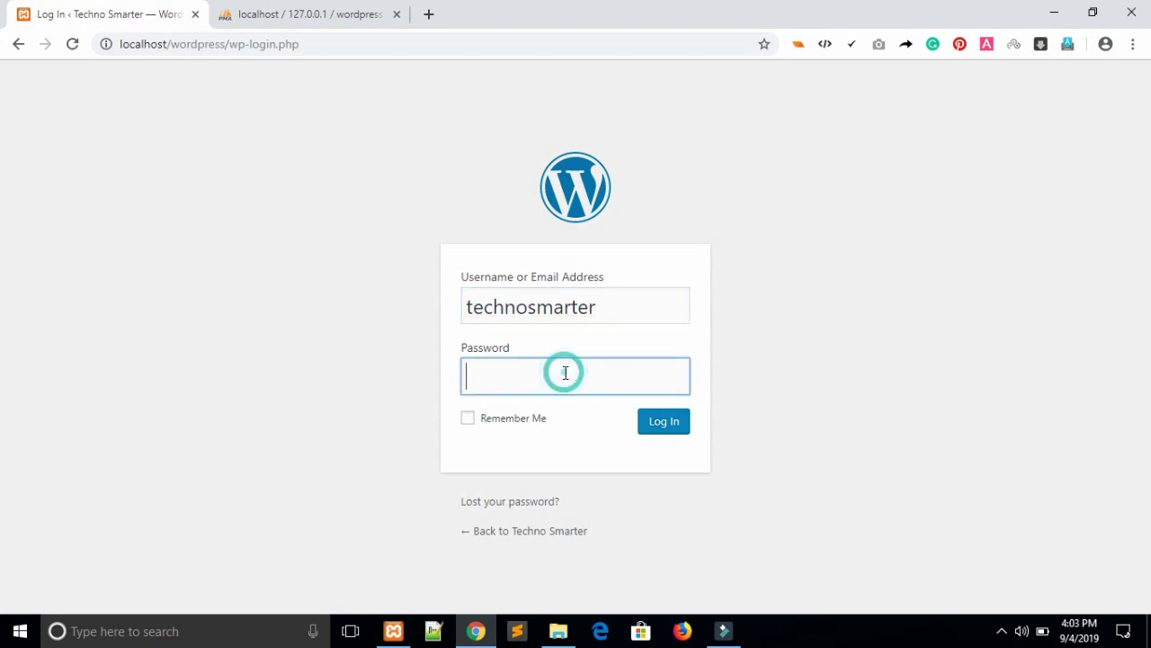
text(*************)
click(674, 422)
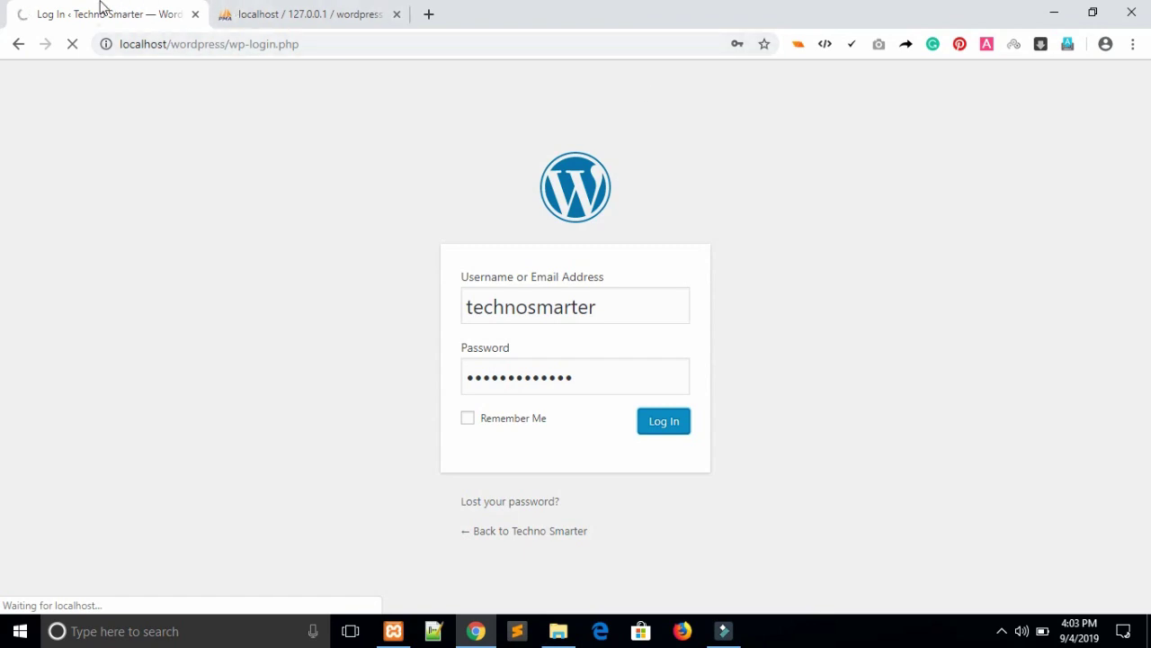
Open the live Techno Smarter site in a new tab, then return to the Dashboard.
drag(101, 7, 303, 9)
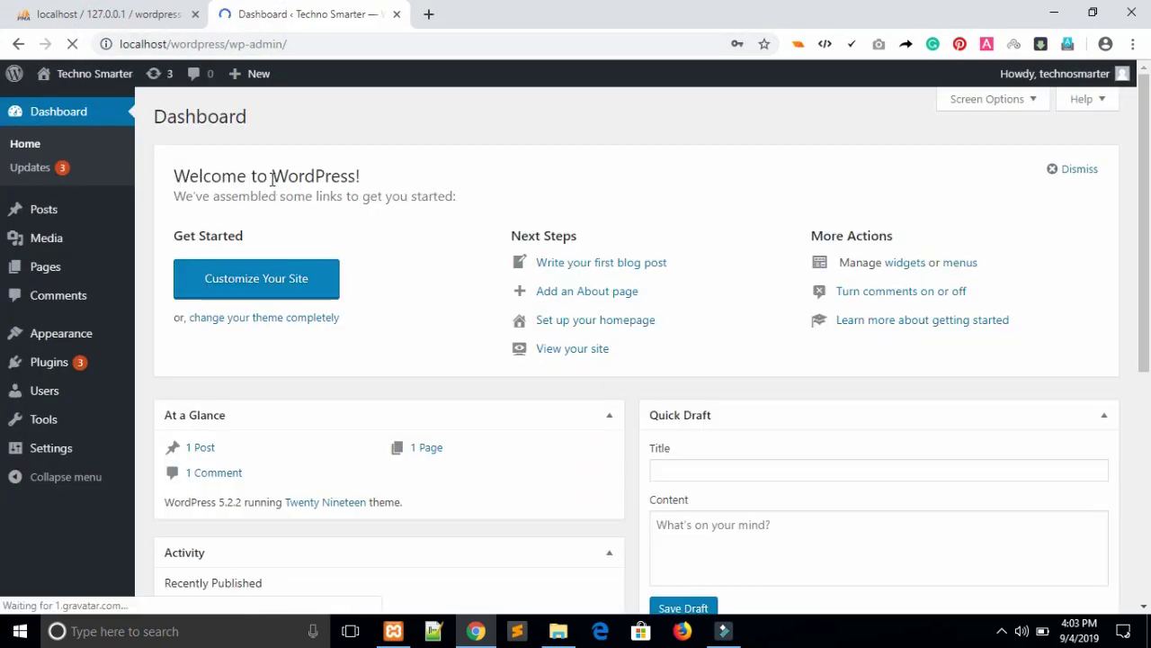
middle_click(81, 76)
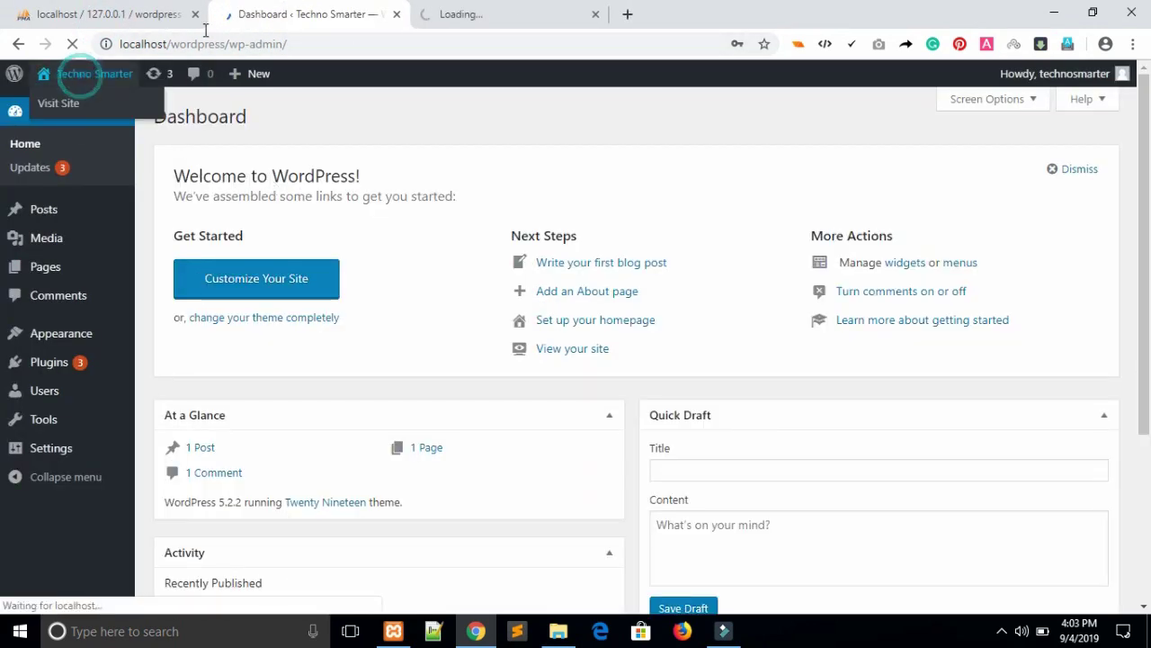
click(490, 13)
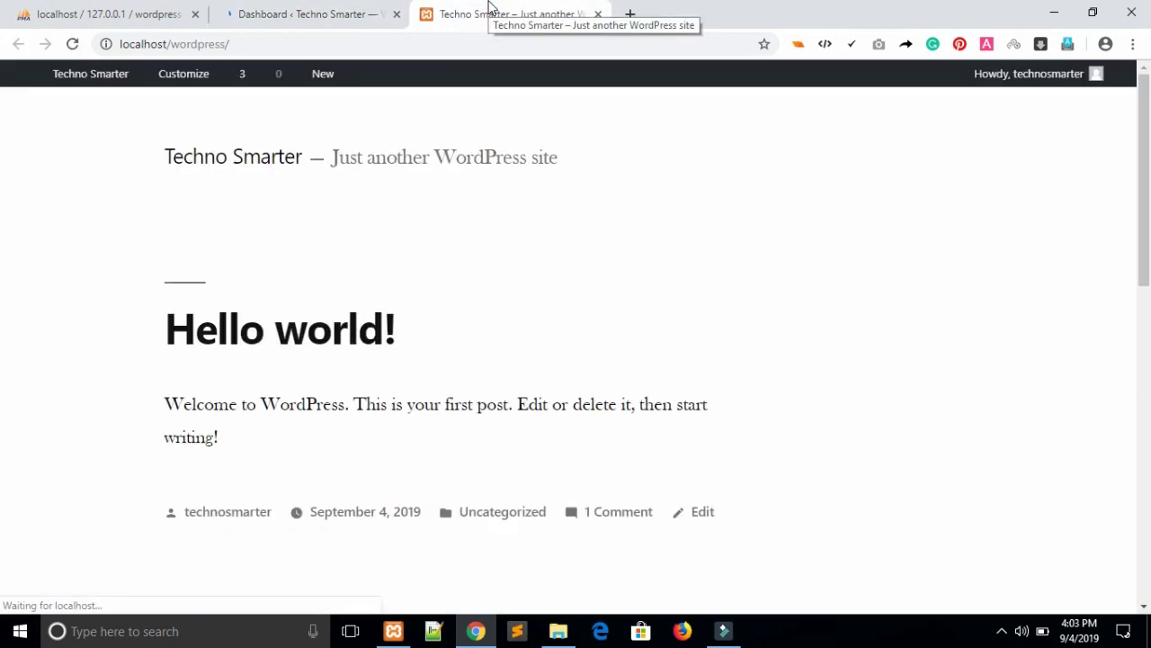
click(279, 8)
mouse_move(56, 333)
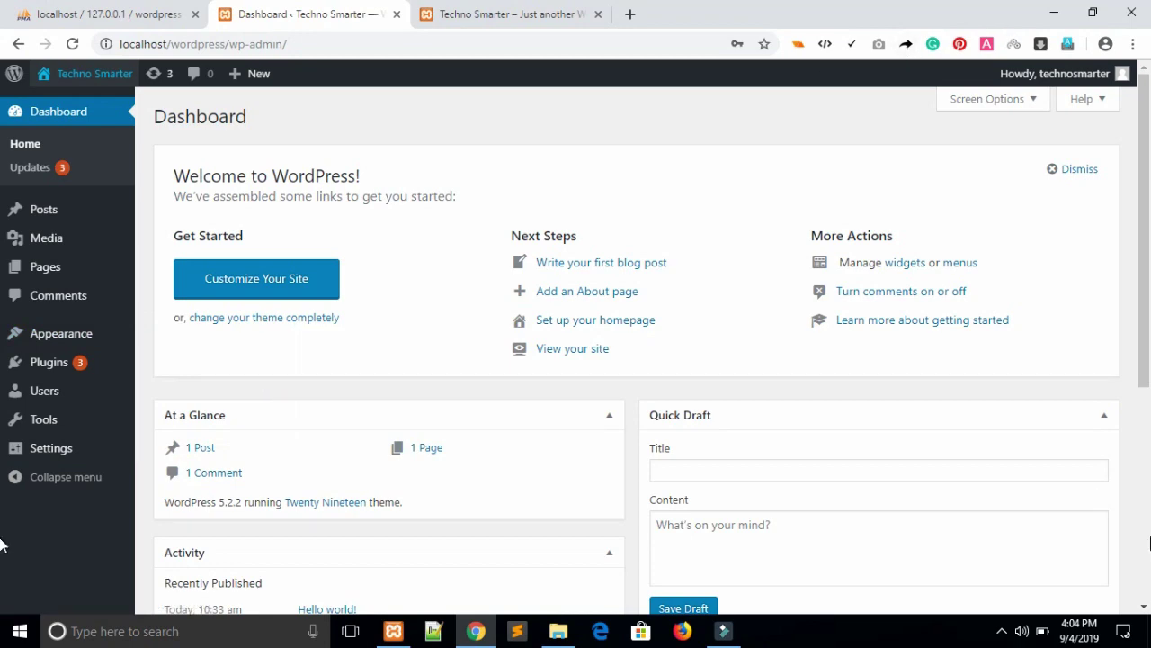
Extract flipmart_25.zip and drill down to the Flipmart - Responsive Multipurpose Ecommerce WordPress folder.
click(1149, 630)
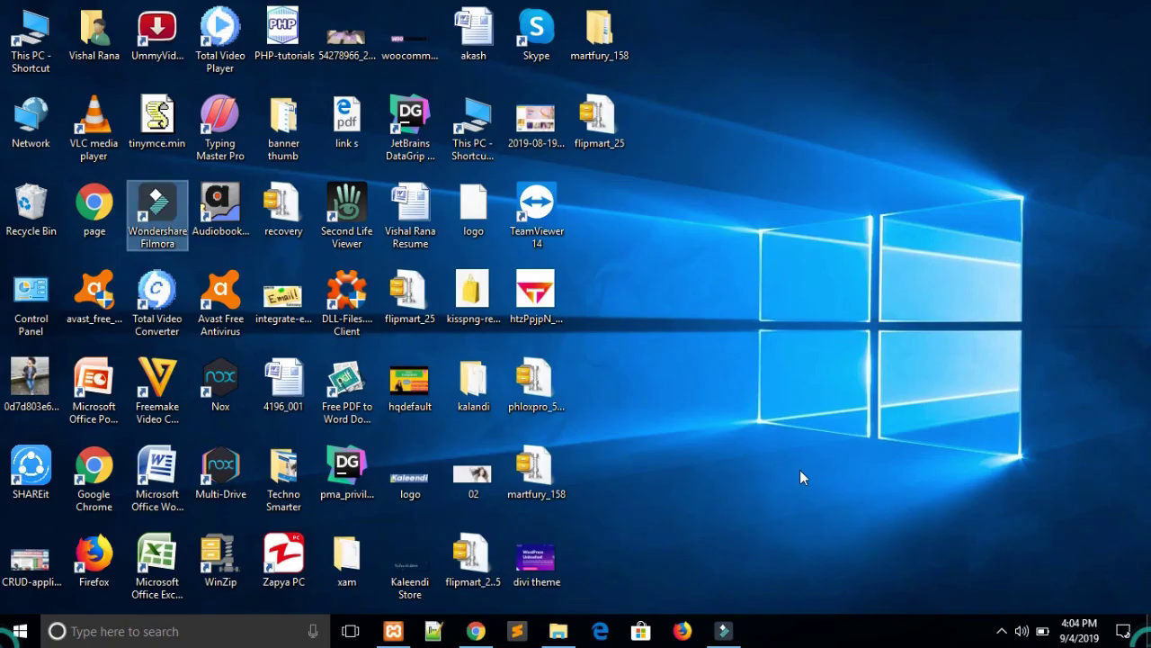
right_click(607, 141)
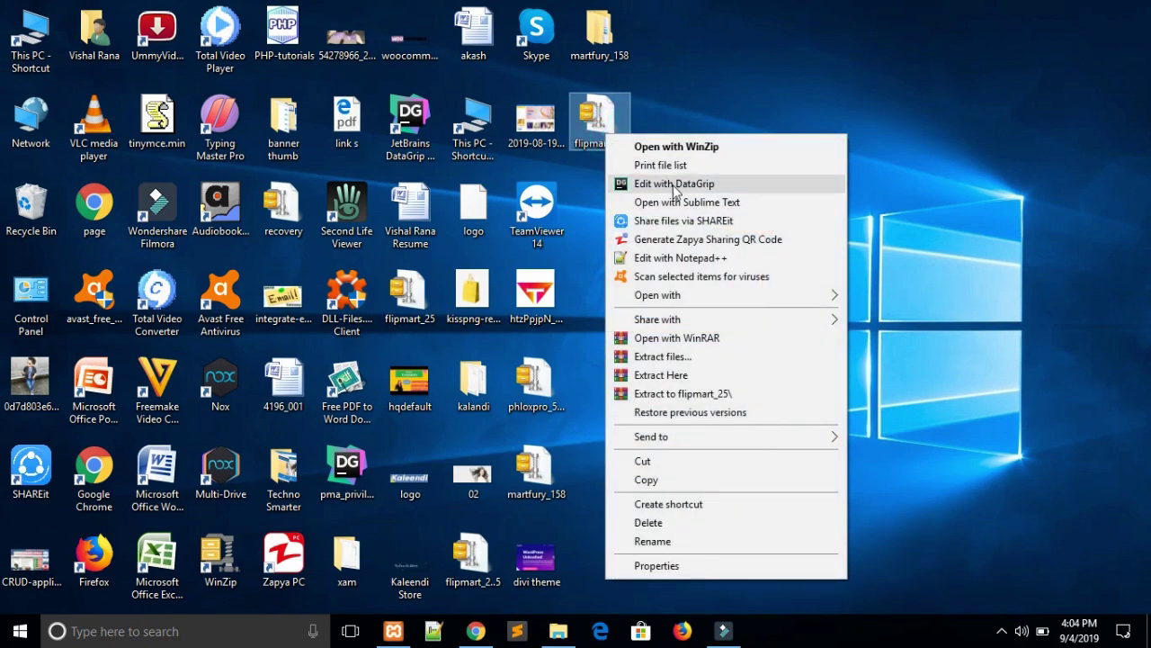
click(698, 393)
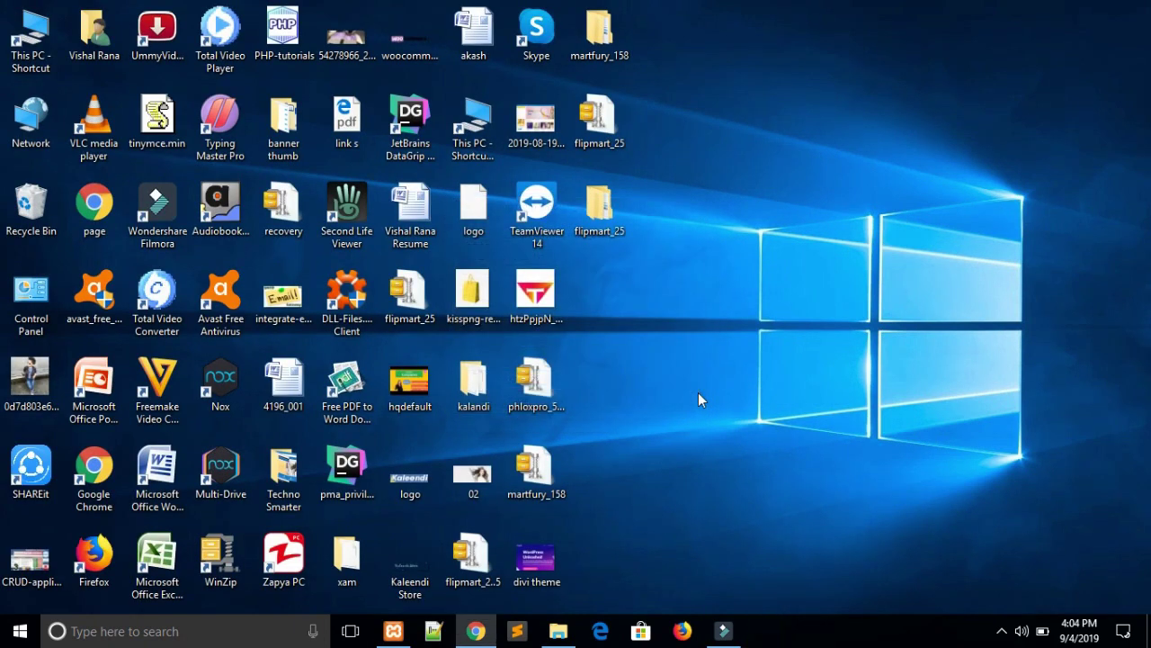
double_click(600, 214)
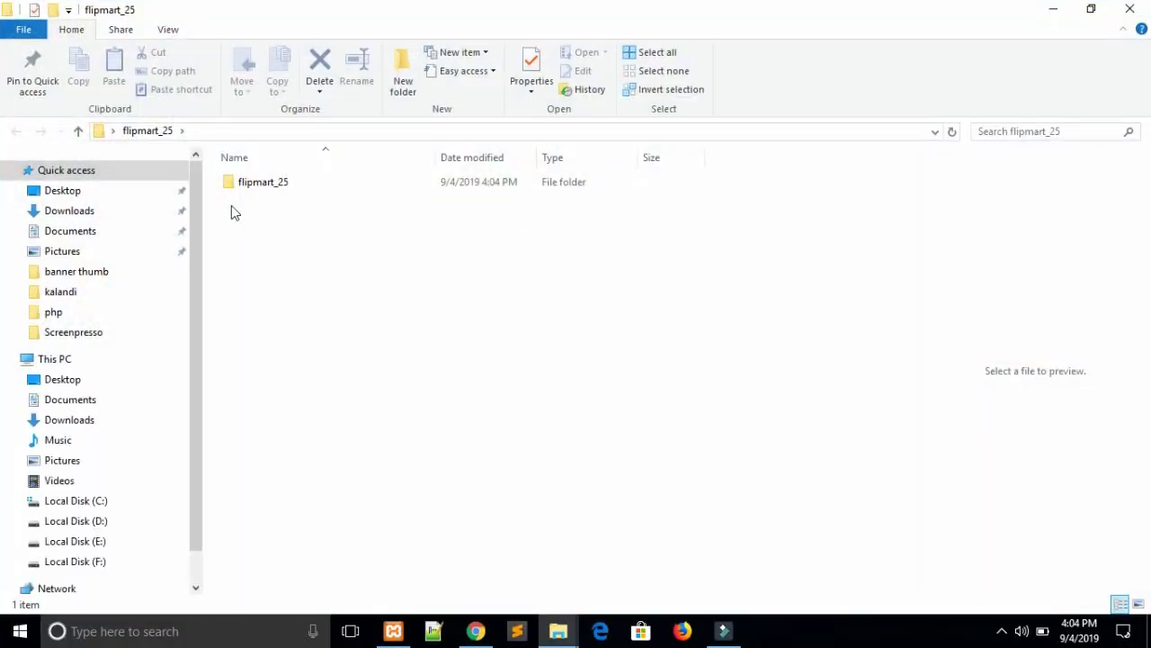
double_click(249, 190)
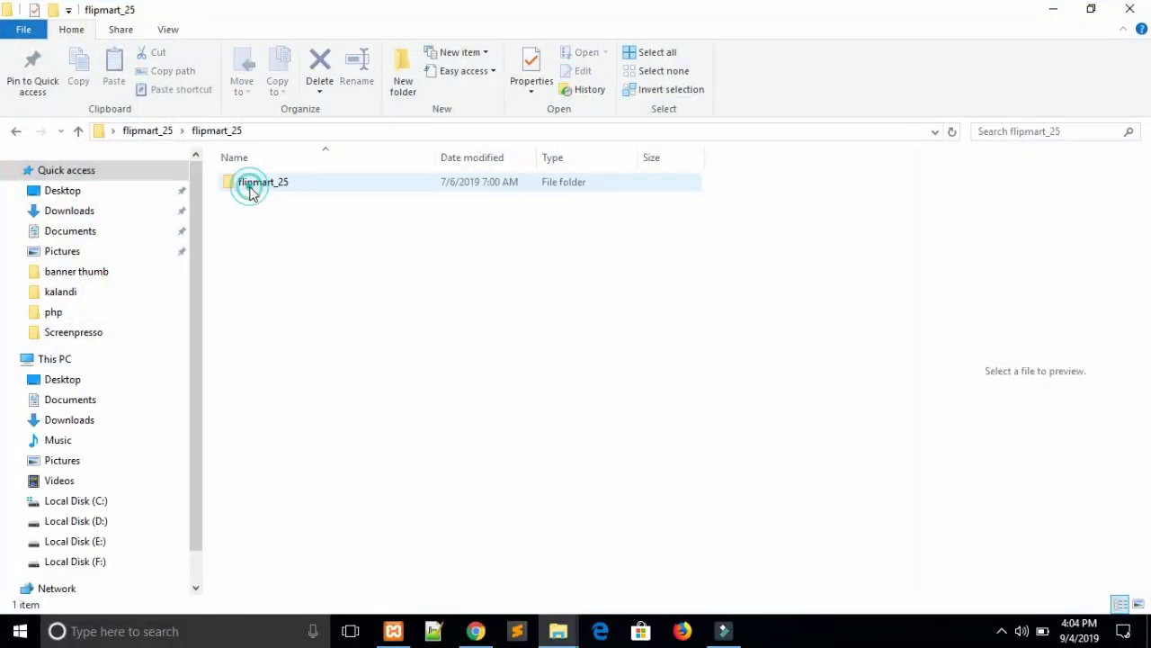
double_click(250, 191)
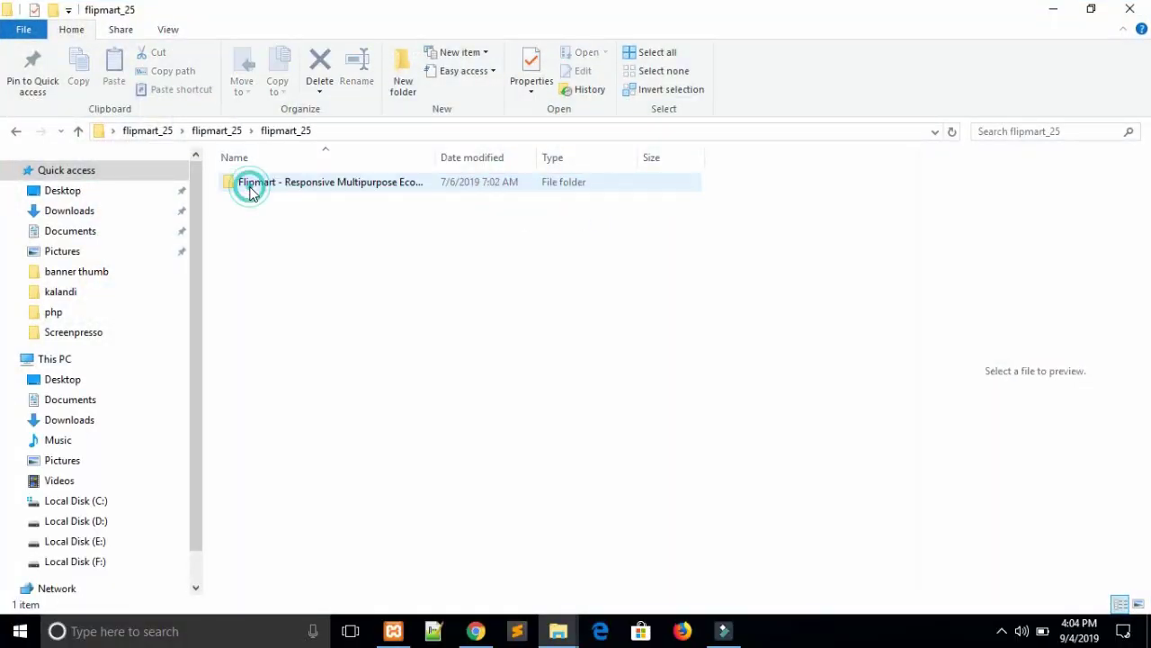
double_click(315, 186)
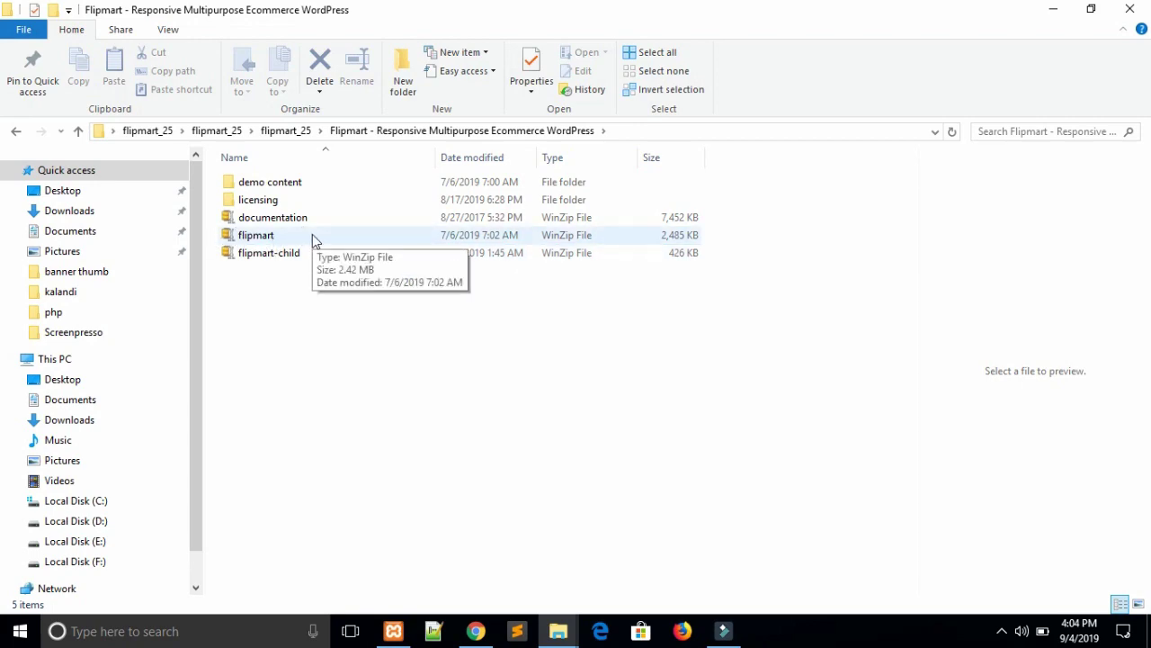
click(476, 630)
Open the Upload Theme form via Themes and Add New.
mouse_move(77, 333)
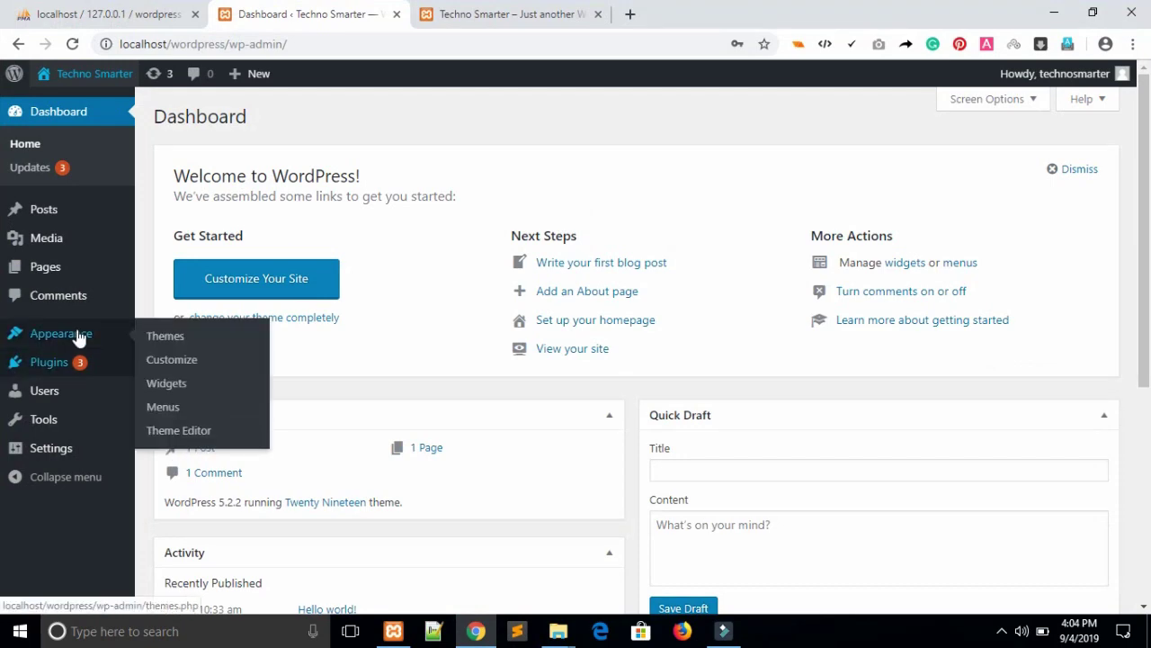
click(179, 336)
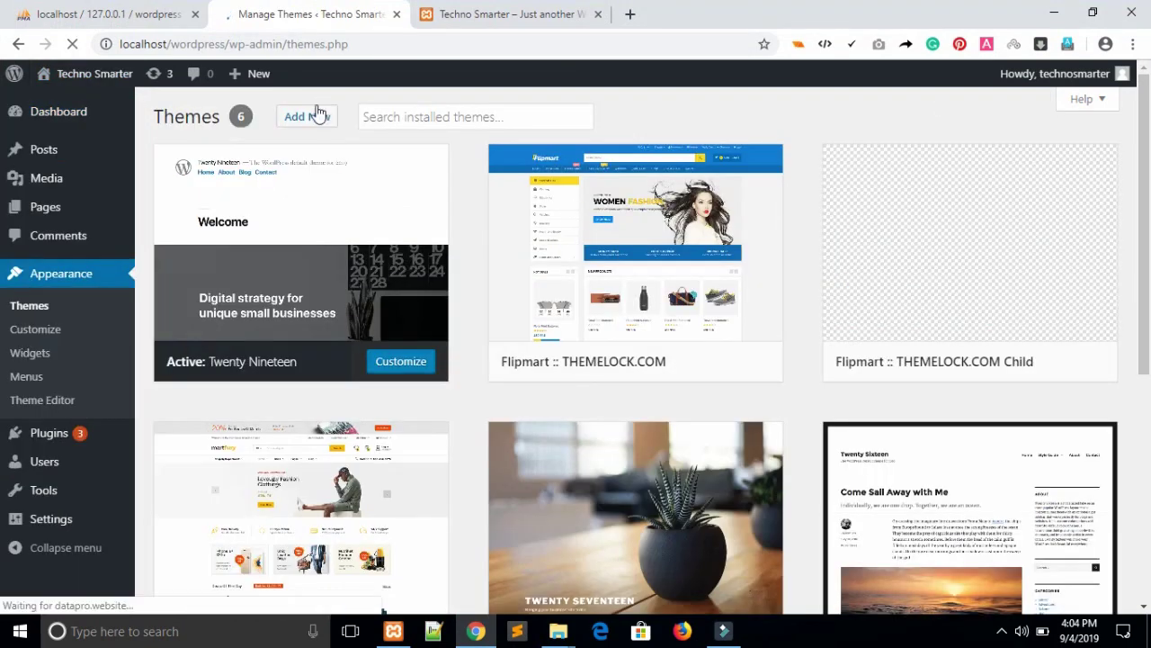
click(306, 117)
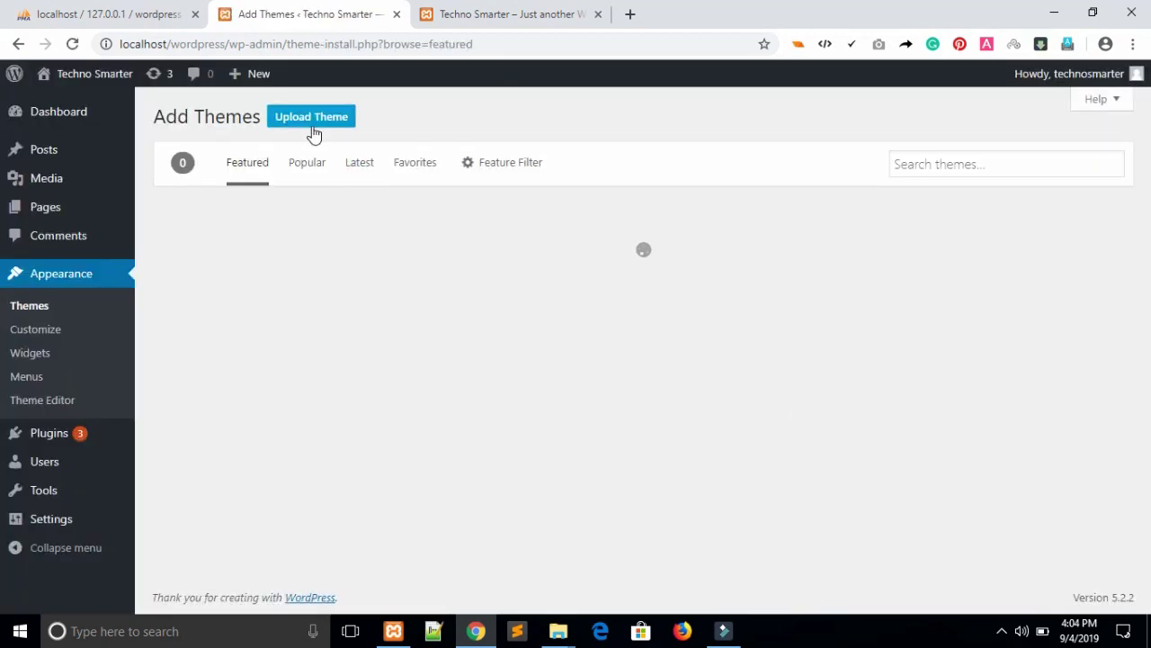
click(312, 124)
Browse through the flipmart_25 folders to the Flipmart package and choose flipmart.zip.
click(531, 268)
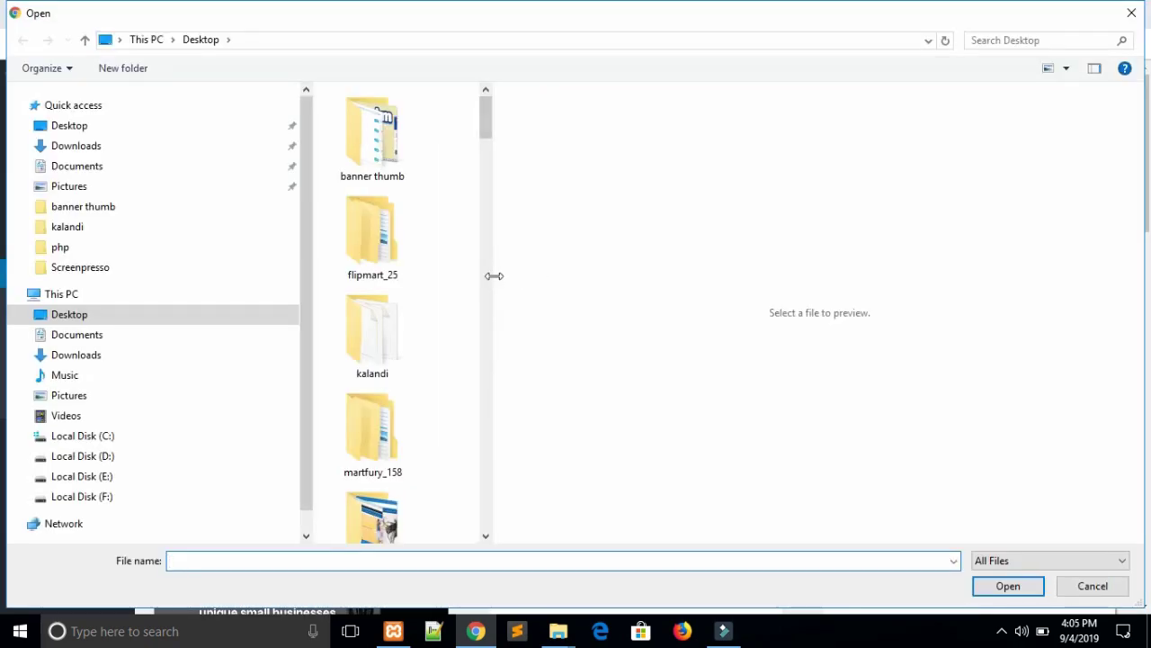
drag(493, 276, 1084, 276)
click(475, 148)
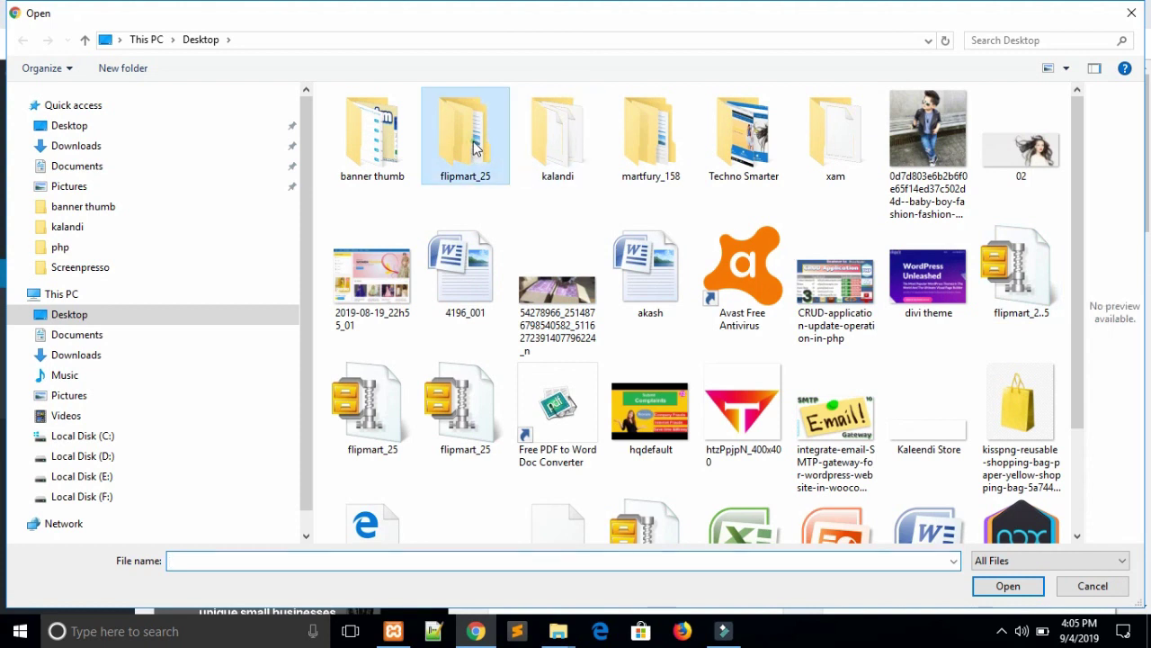
double_click(475, 148)
double_click(398, 120)
click(401, 123)
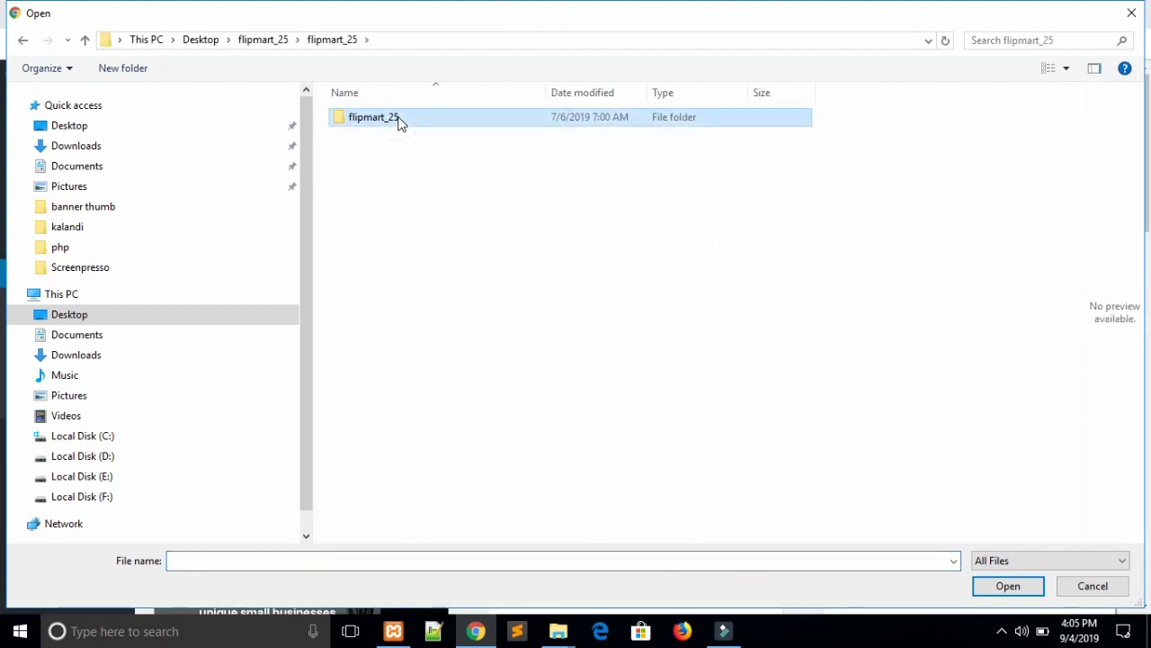
double_click(398, 120)
double_click(437, 121)
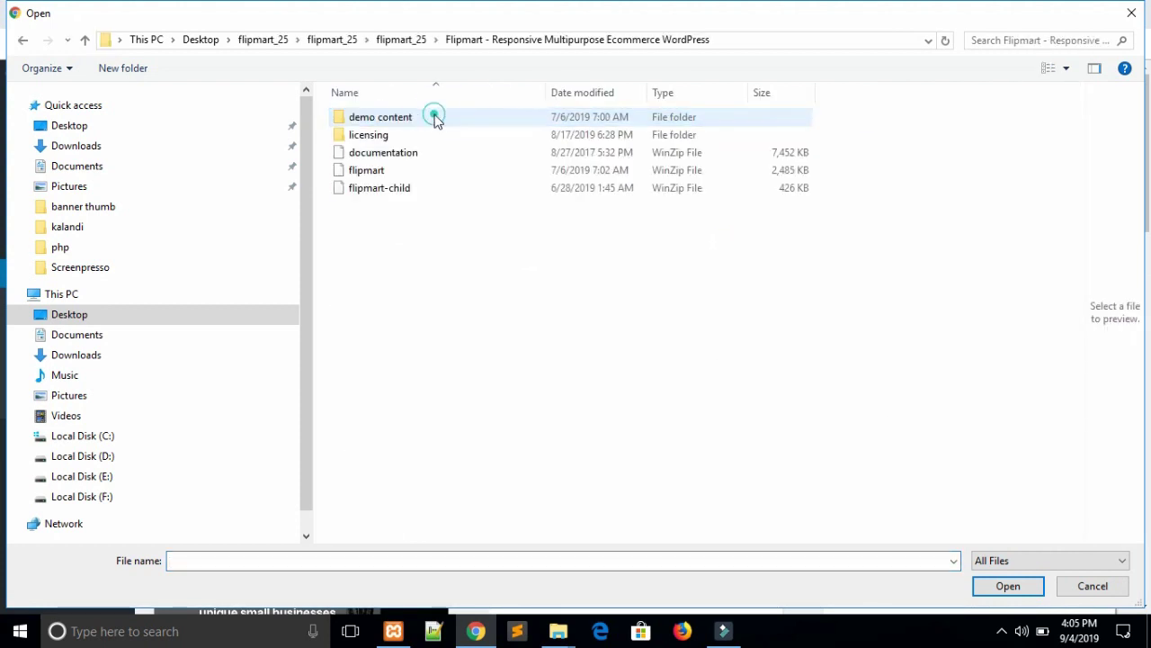
double_click(386, 171)
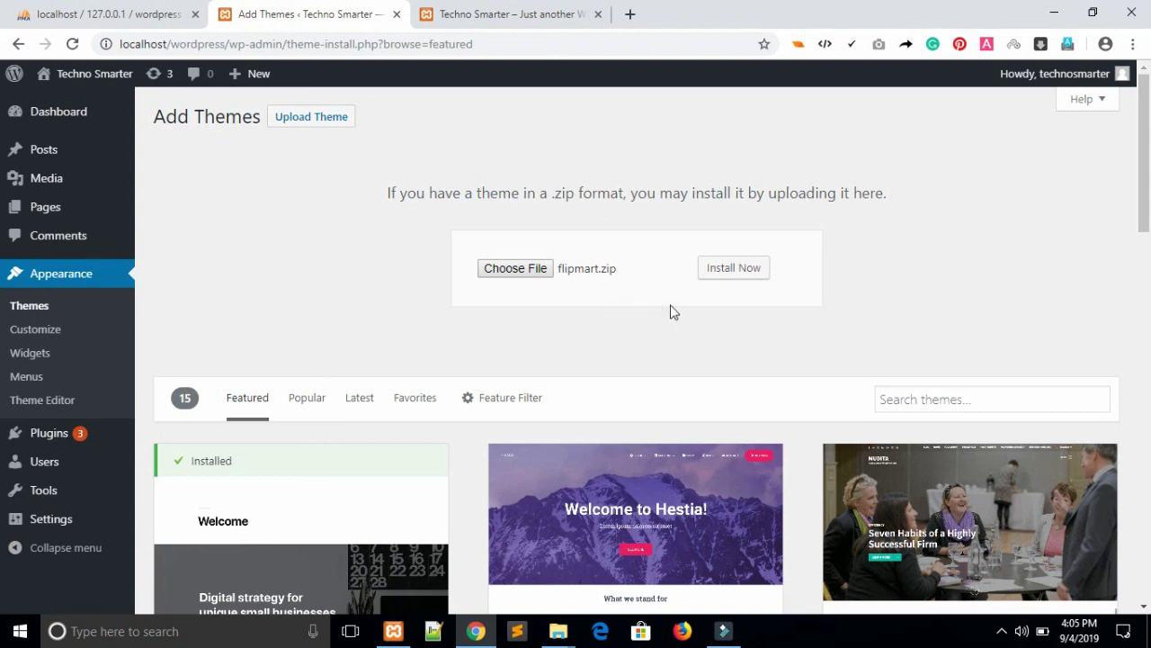
Install flipmart.zip, which fails with 'Destination folder already exists'.
click(729, 273)
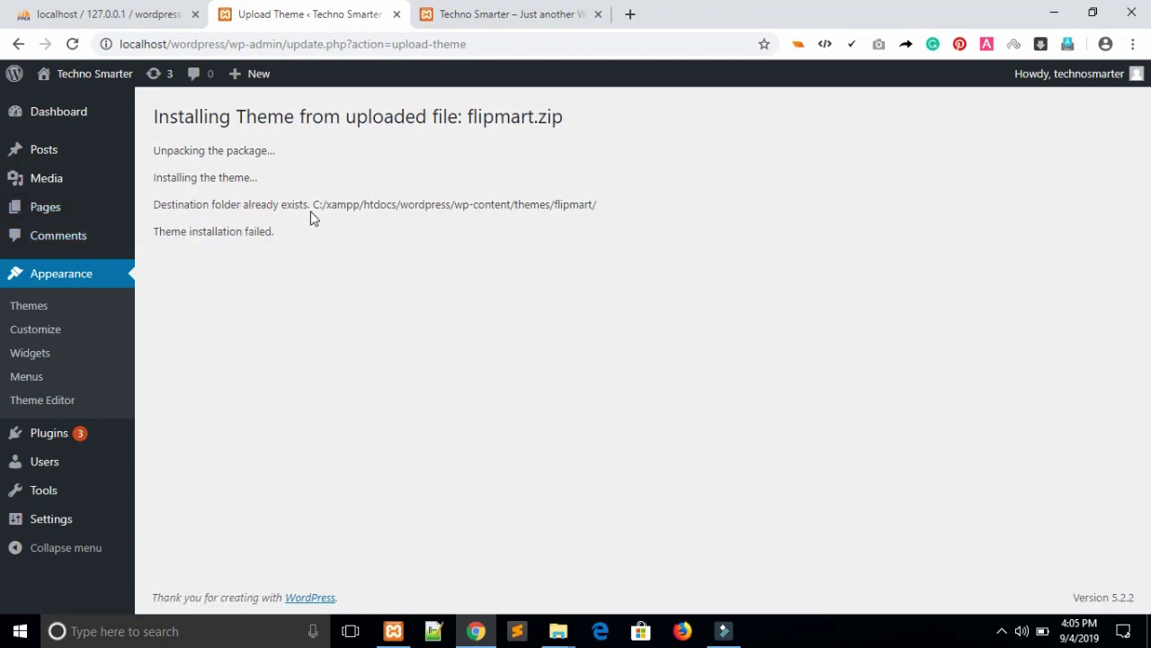
click(448, 378)
Navigate File Explorer to C:\xampp\htdocs\wordpress\wp-content\themes.
mouse_move(557, 631)
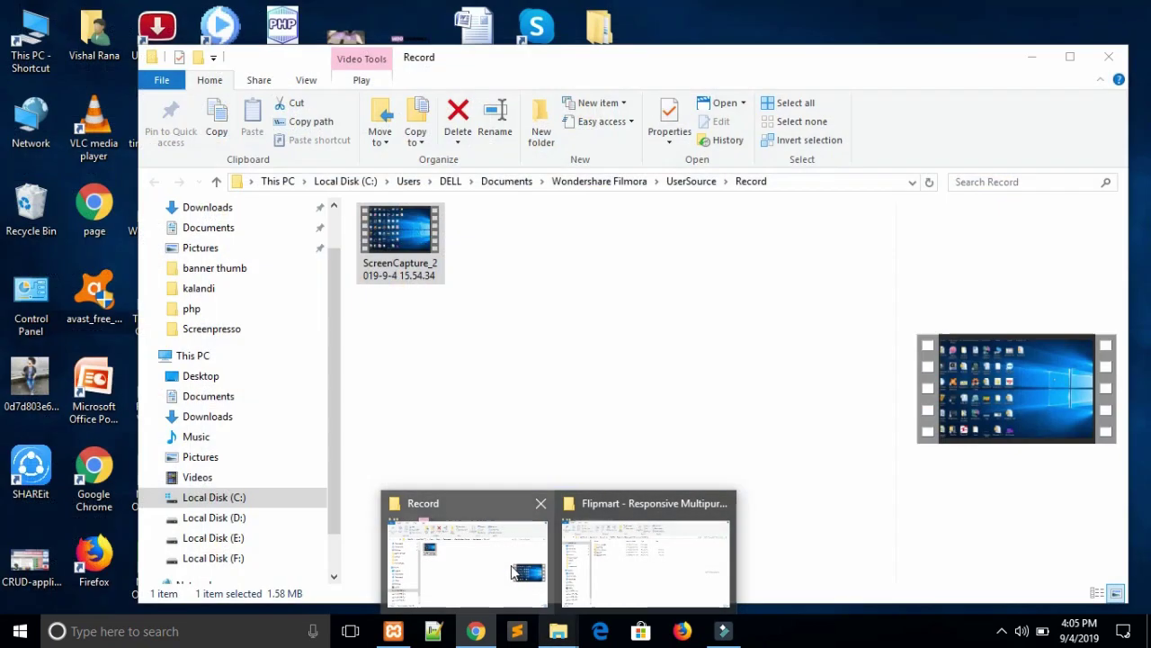
click(512, 573)
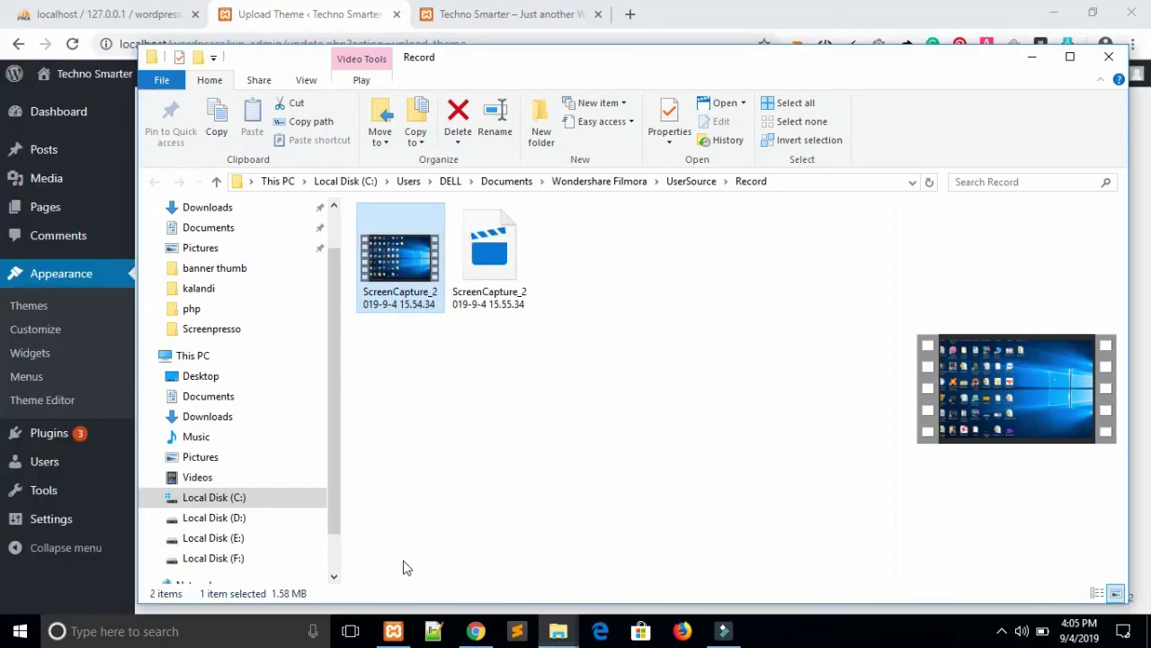
click(209, 500)
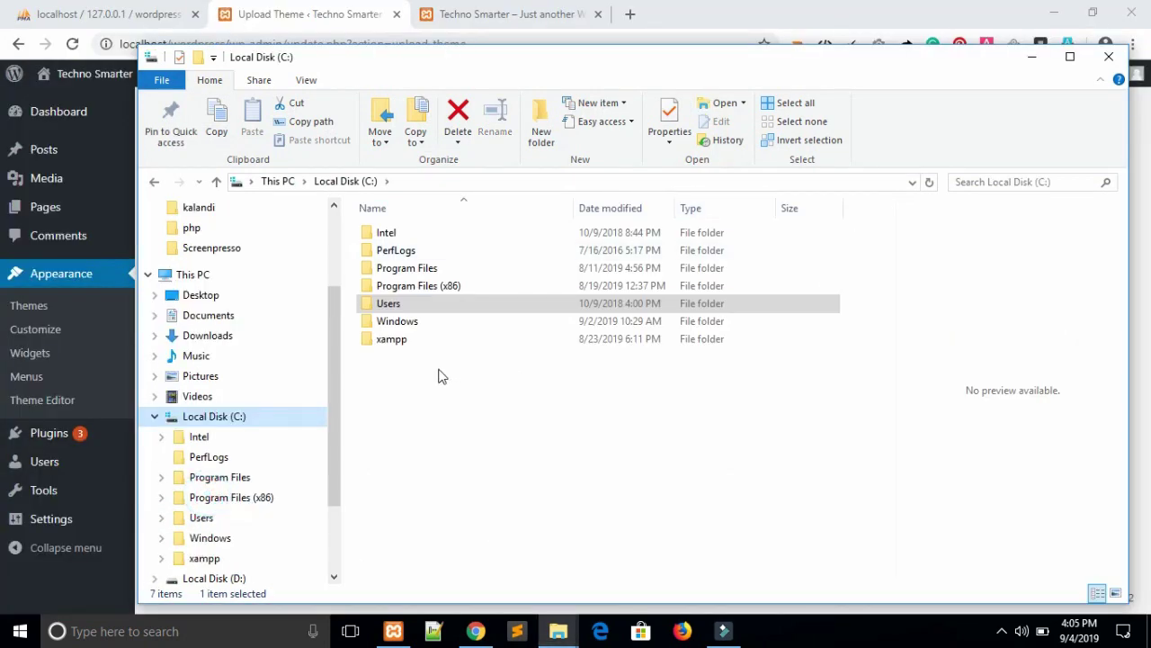
click(401, 341)
double_click(396, 339)
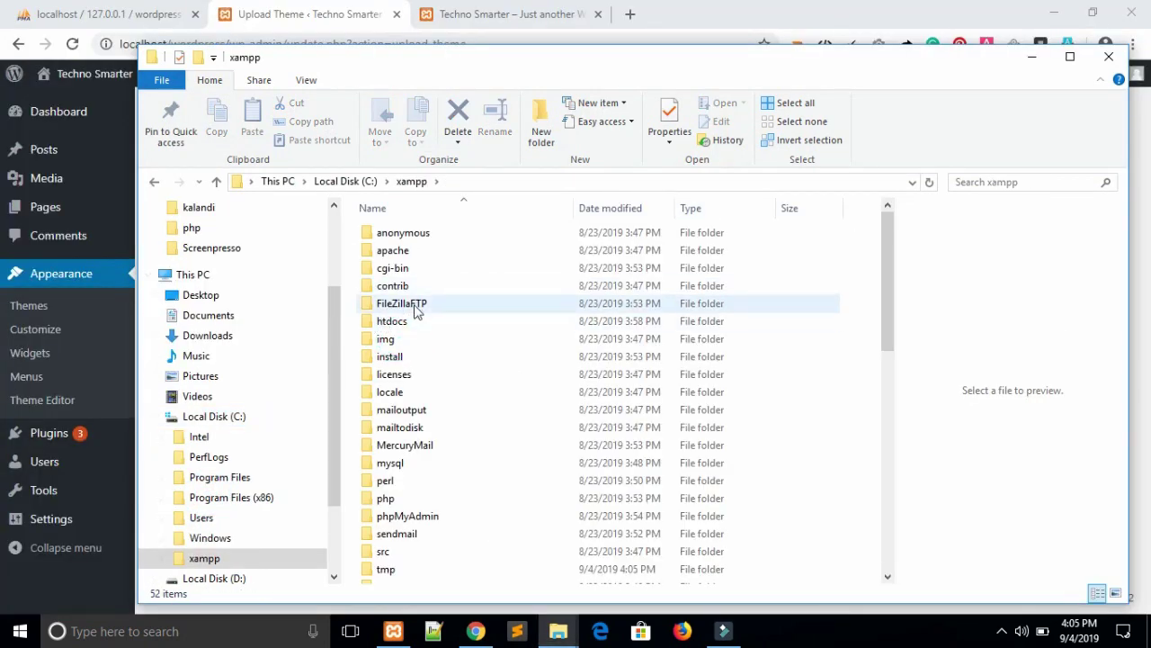
double_click(402, 323)
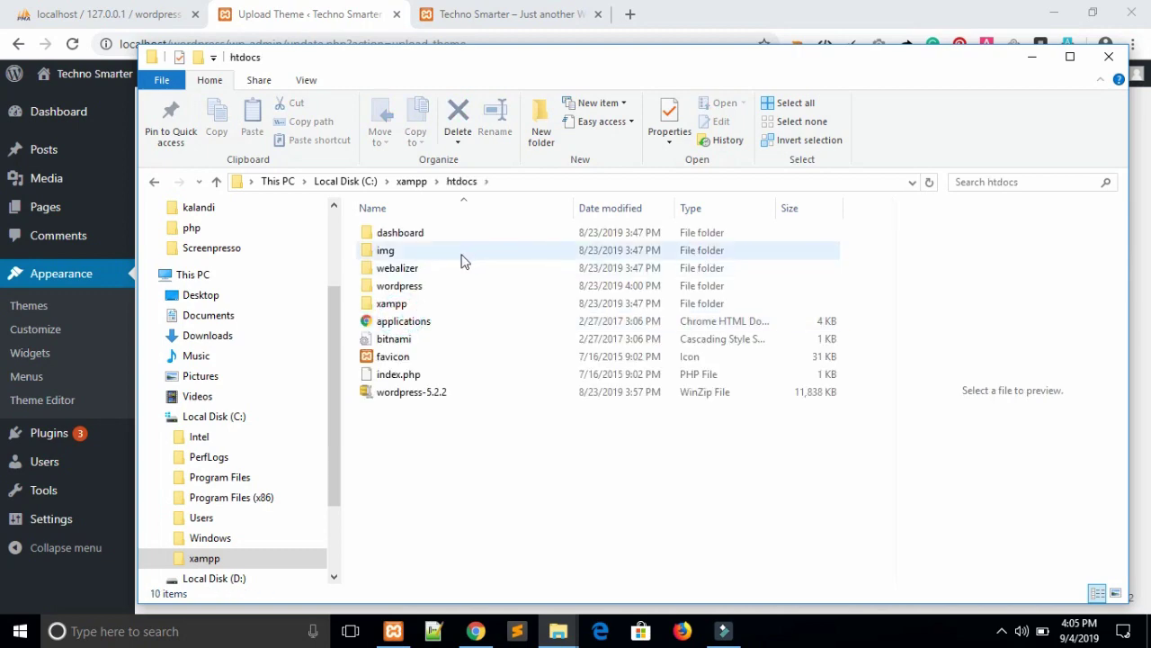
double_click(416, 289)
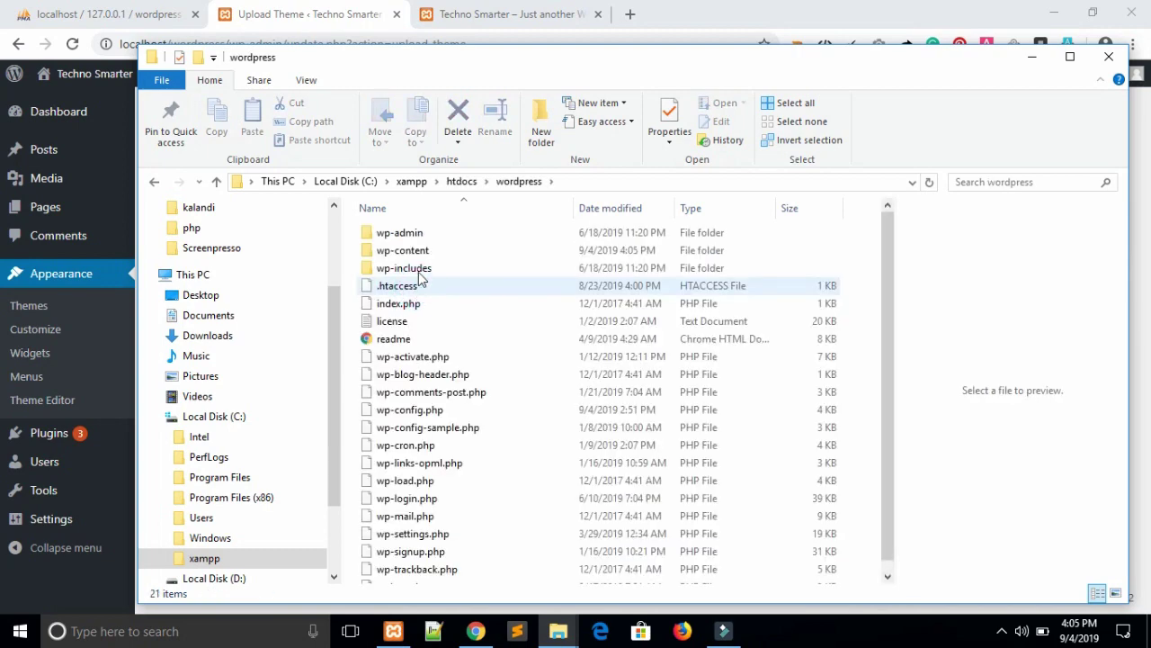
double_click(419, 249)
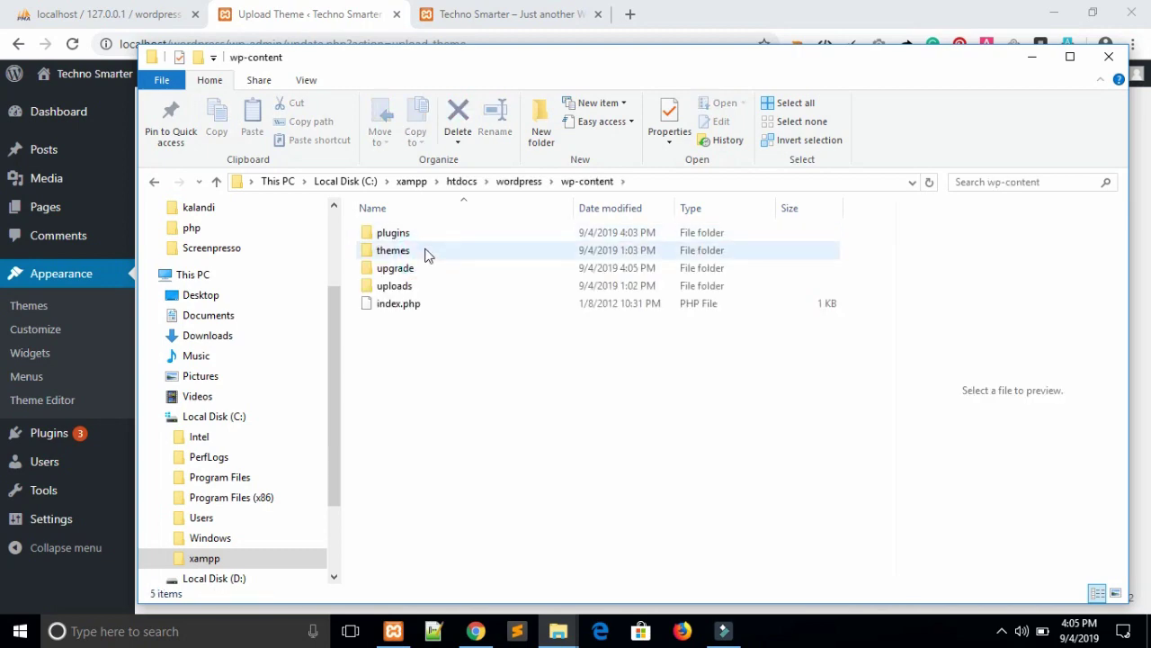
double_click(426, 252)
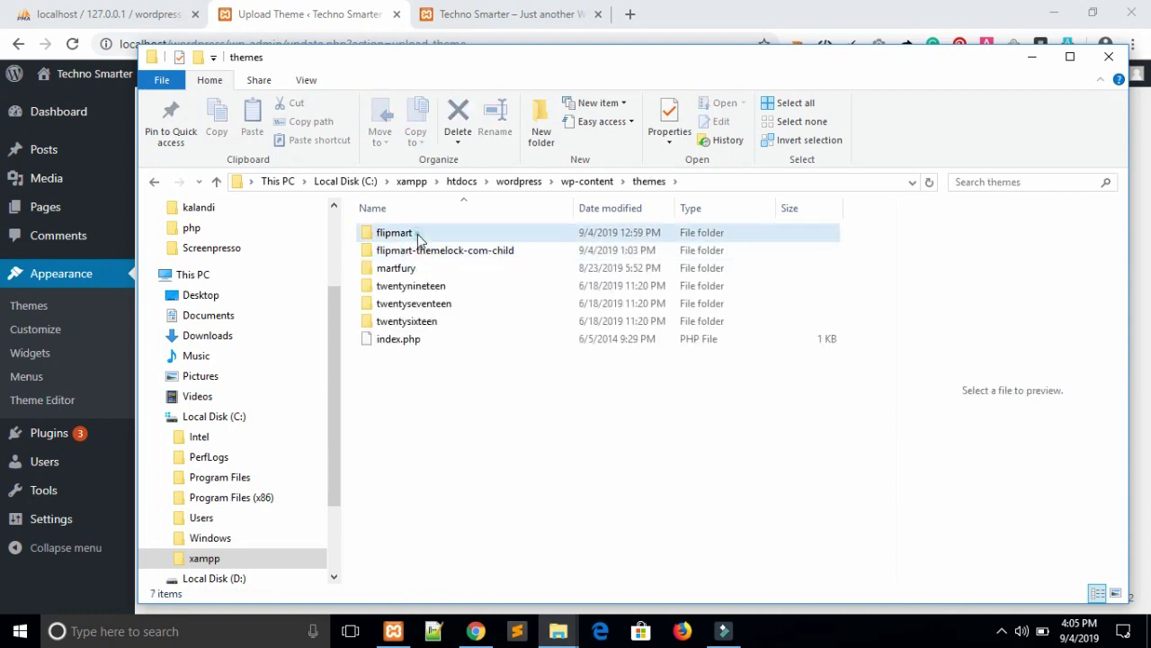
Delete the flipmart and flipmart-themelock-com-child folders and minimize Explorer.
click(417, 233)
ctrl+click(422, 251)
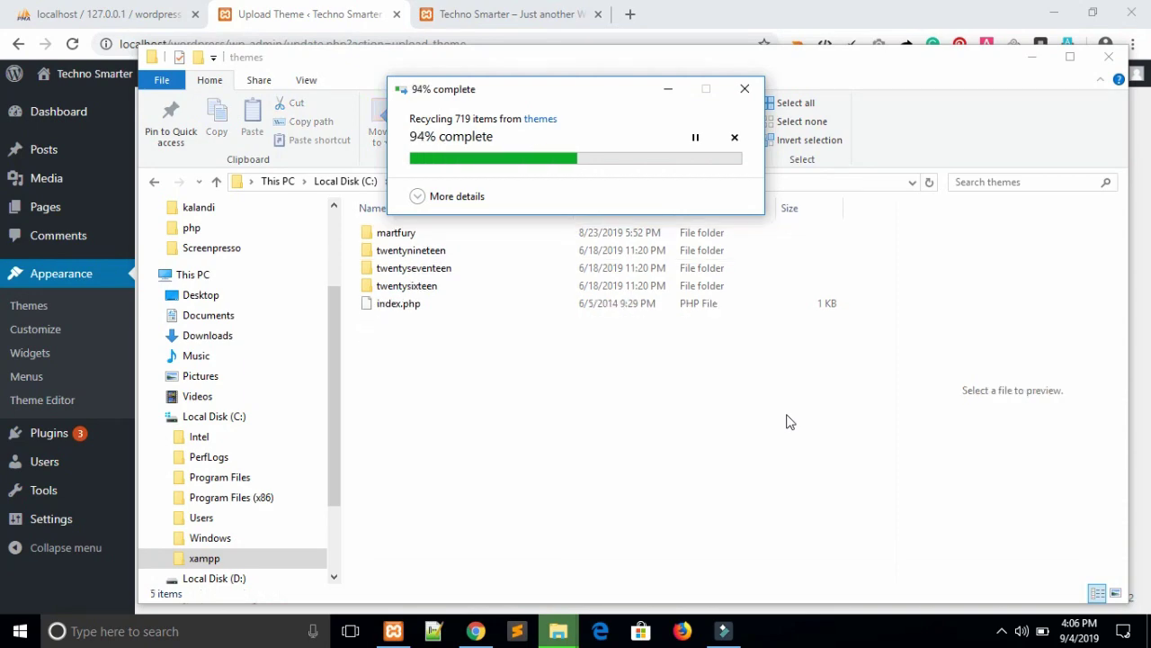
click(1032, 57)
Return to the Dashboard, then open Appearance > Themes to see the four installed themes.
mouse_move(69, 108)
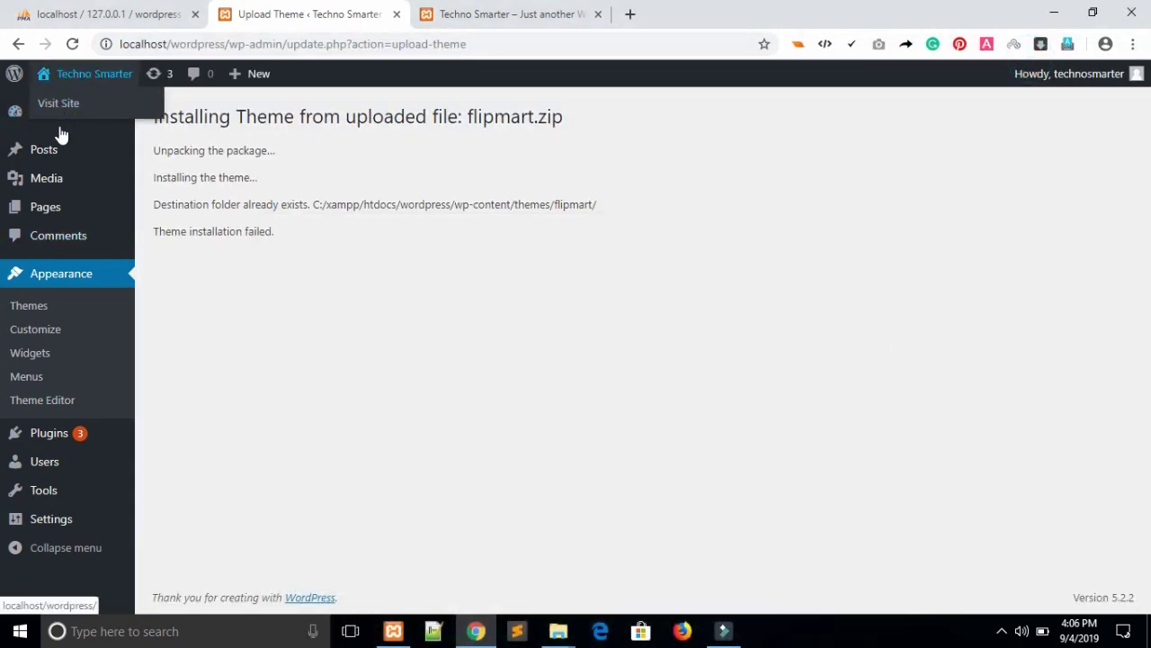
click(32, 111)
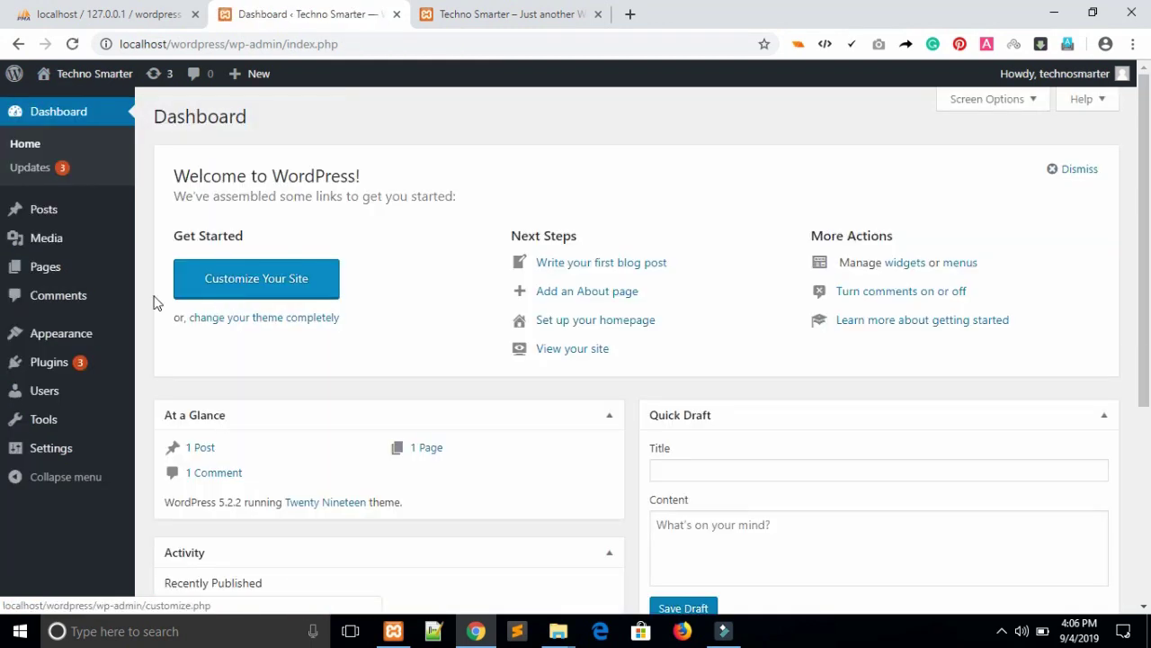
mouse_move(70, 342)
click(160, 339)
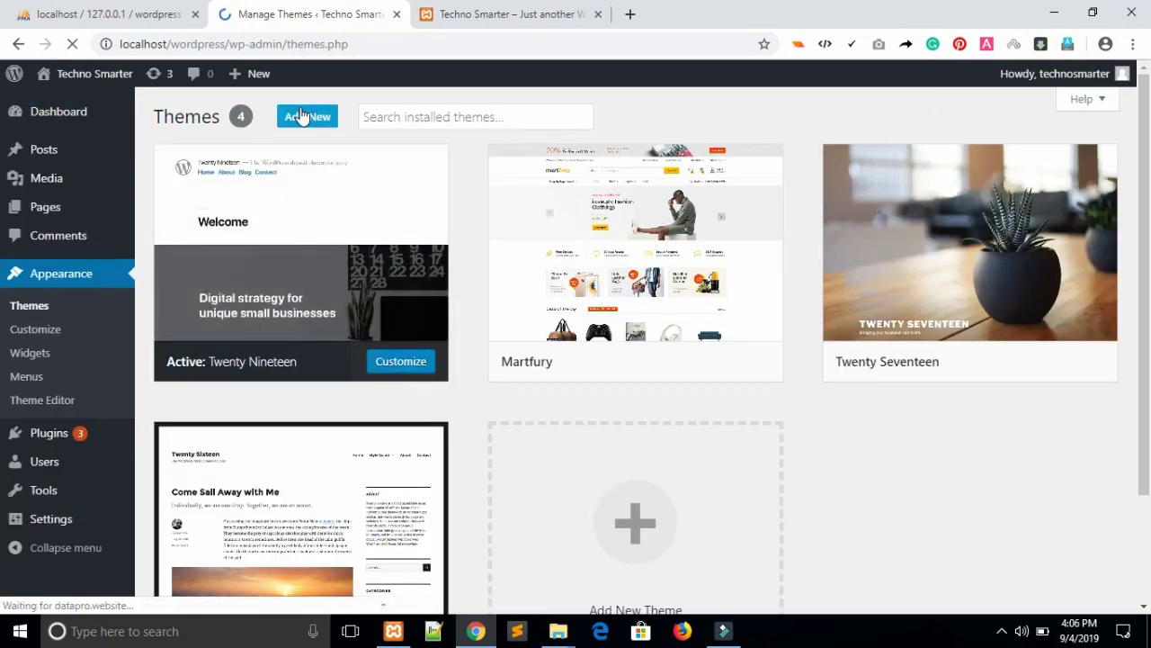
Upload flipmart.zip through Add New > Upload Theme and install it.
click(302, 115)
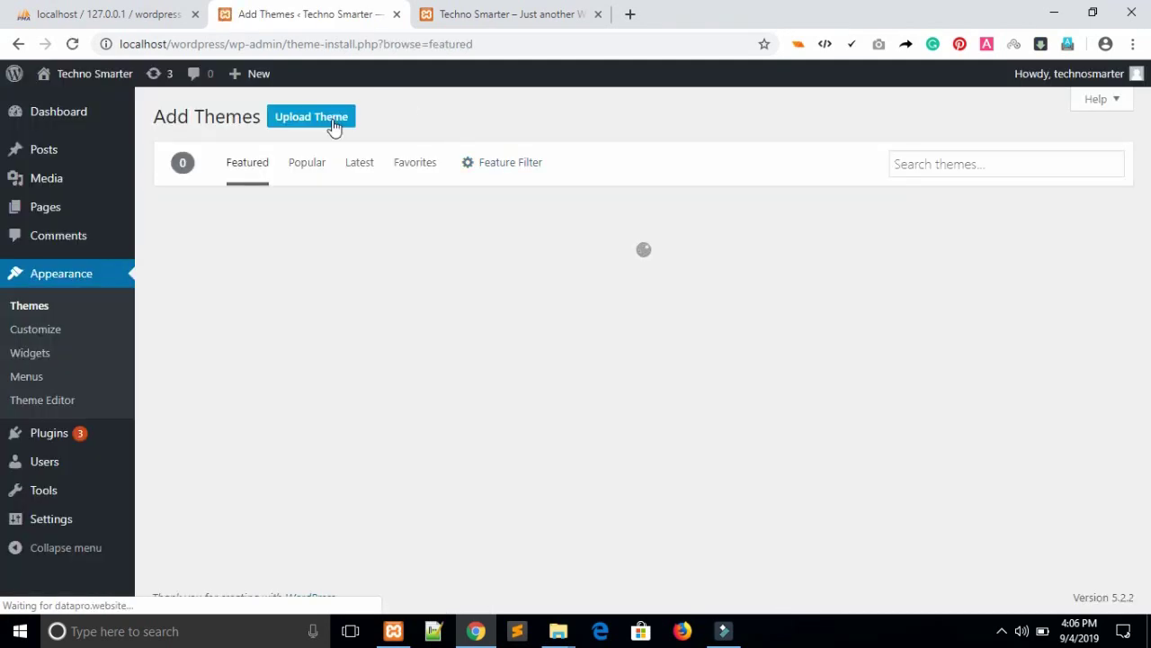
click(332, 120)
click(549, 273)
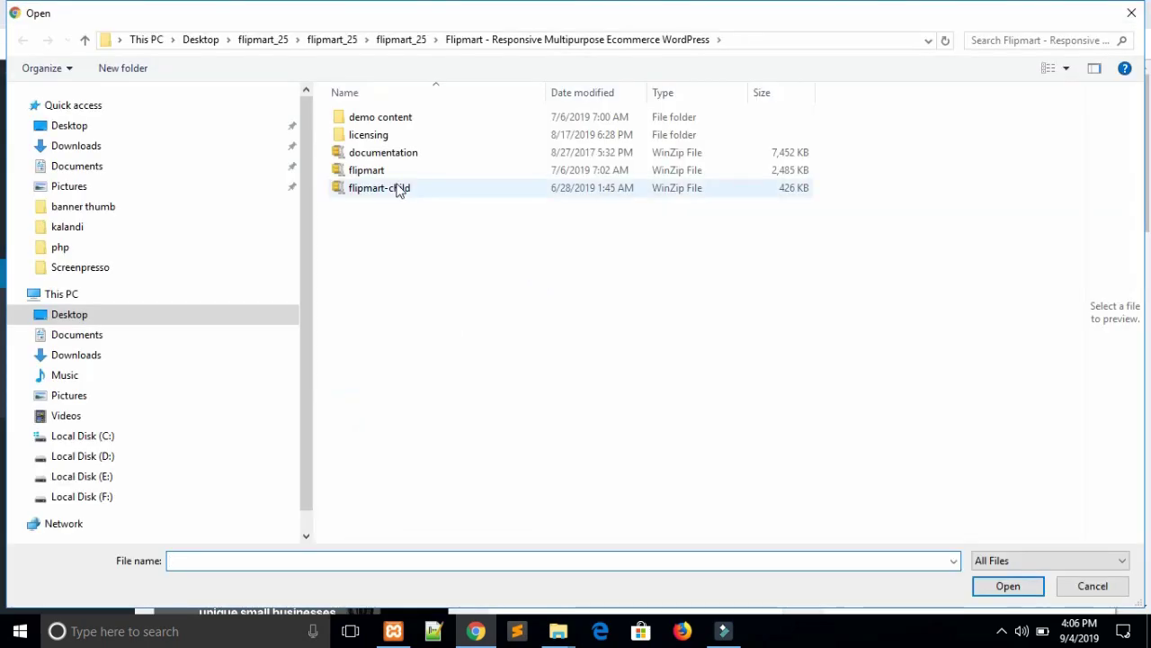
double_click(355, 170)
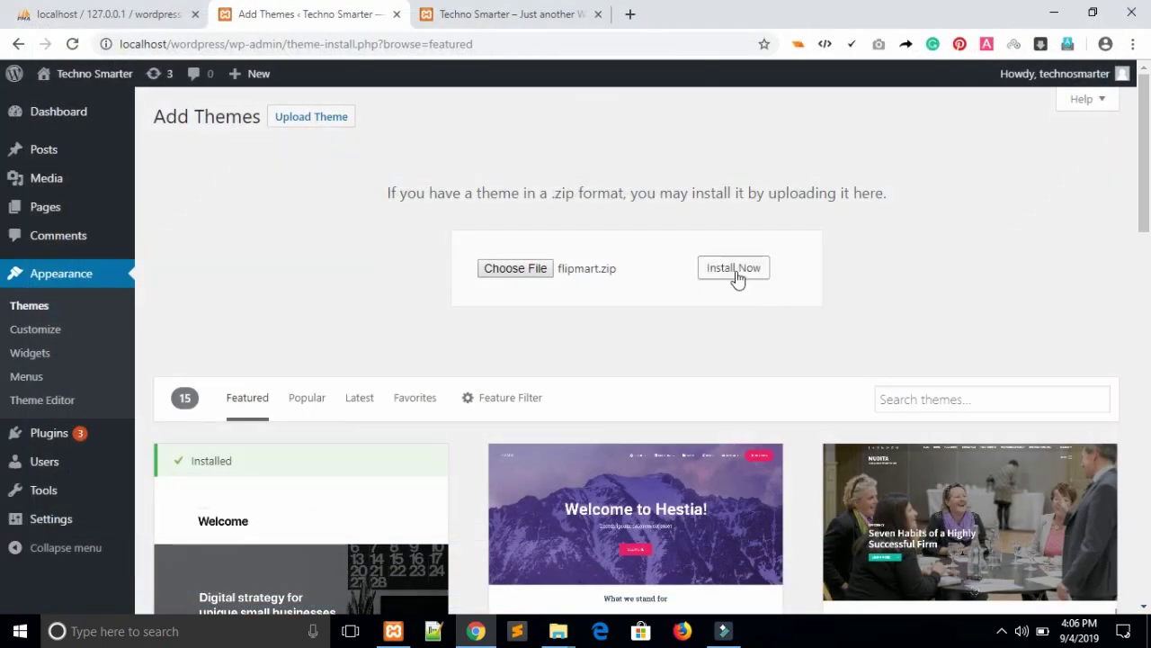
click(735, 269)
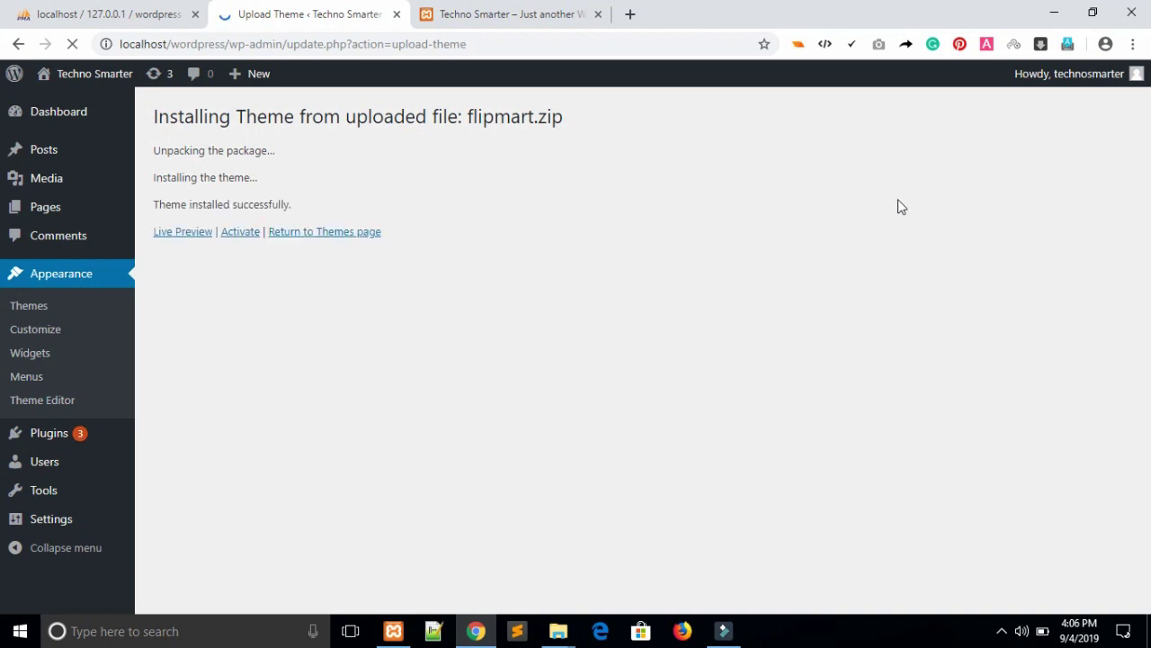
Activate the Flipmart theme and begin activating its required plugins from the notice.
click(235, 232)
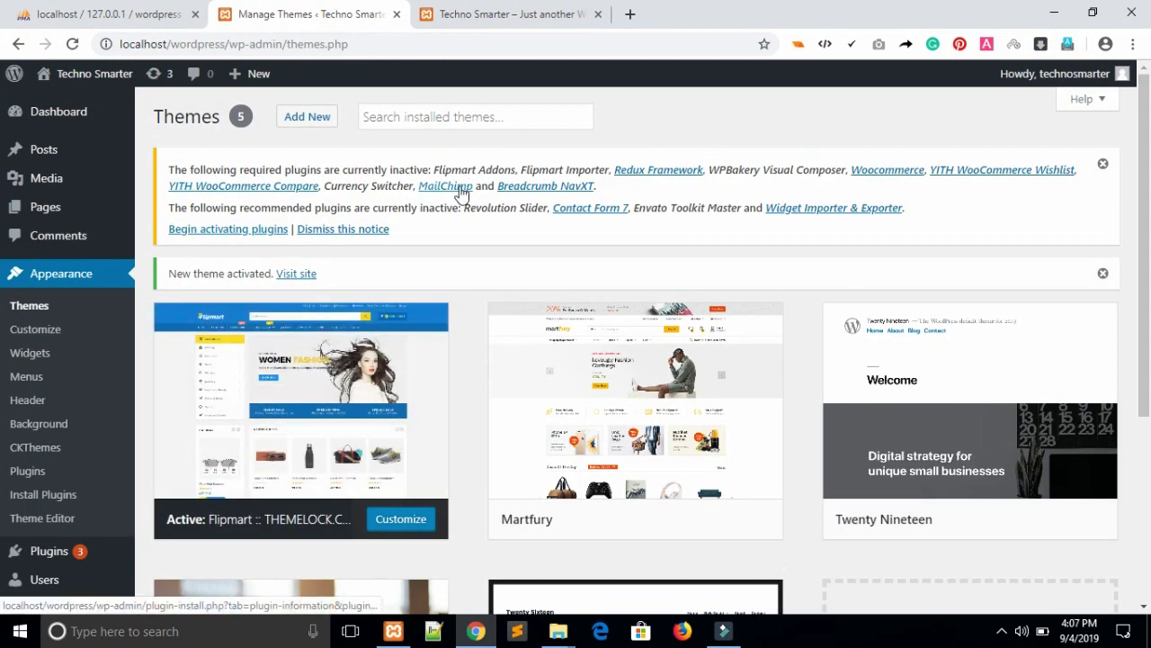
click(207, 236)
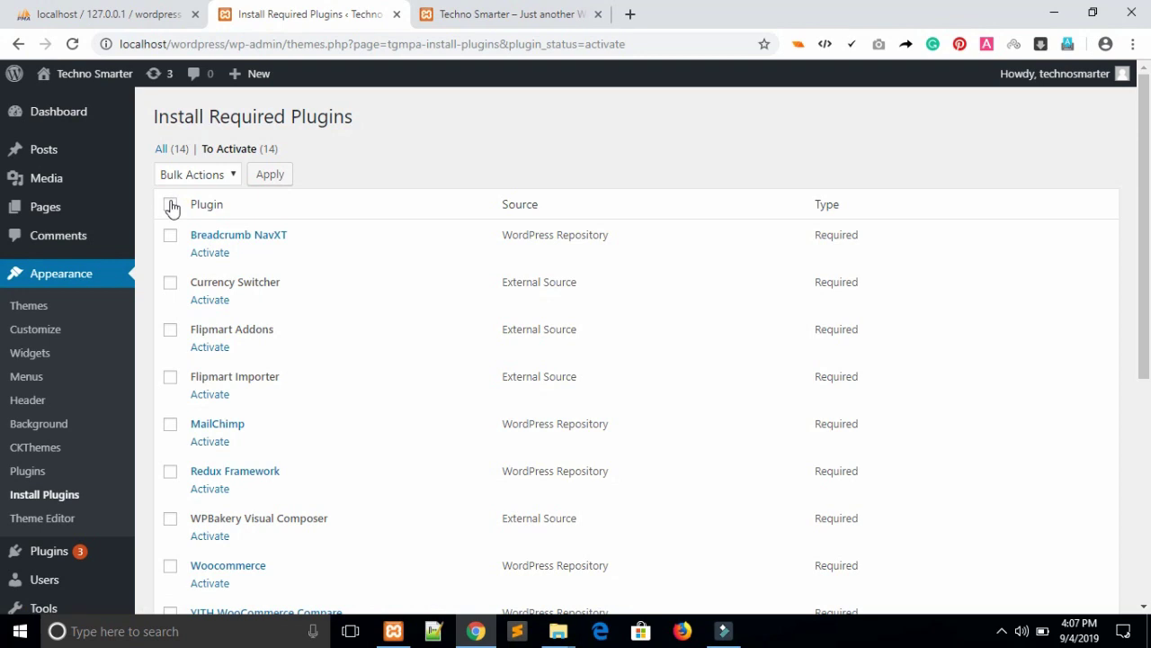
Select all 14 required plugins and apply the Activate bulk action.
click(171, 206)
click(235, 176)
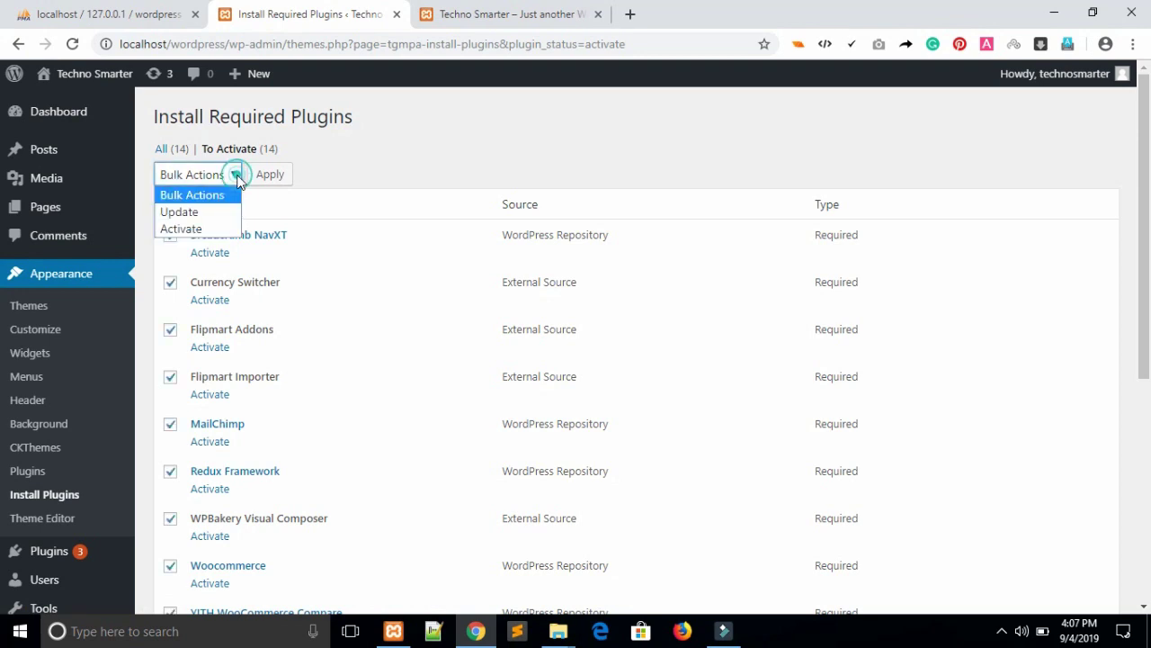
click(185, 228)
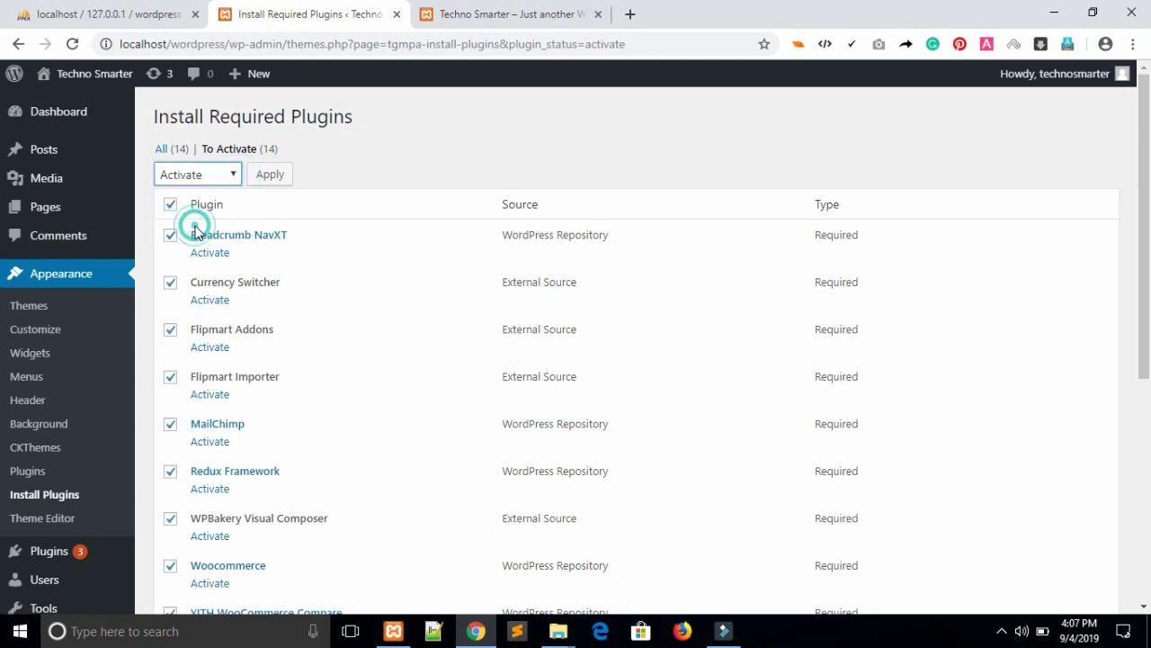
click(267, 175)
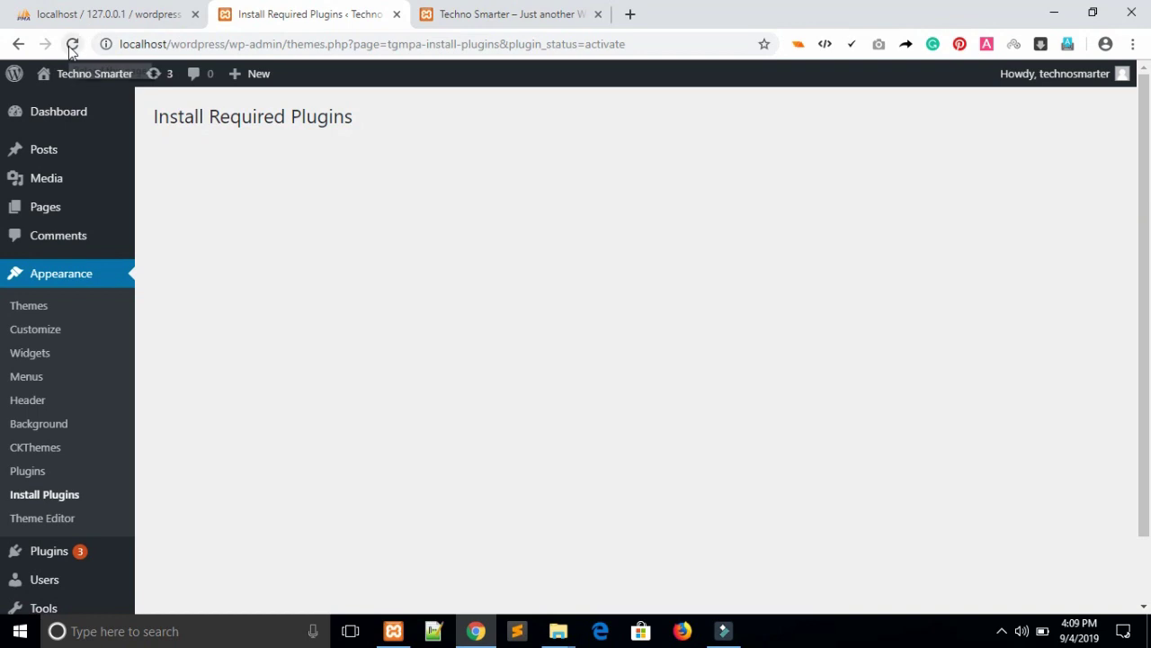
Bulk-activate Revolution Slider and Widget Importer & Exporter, then reload the site's front page.
click(72, 43)
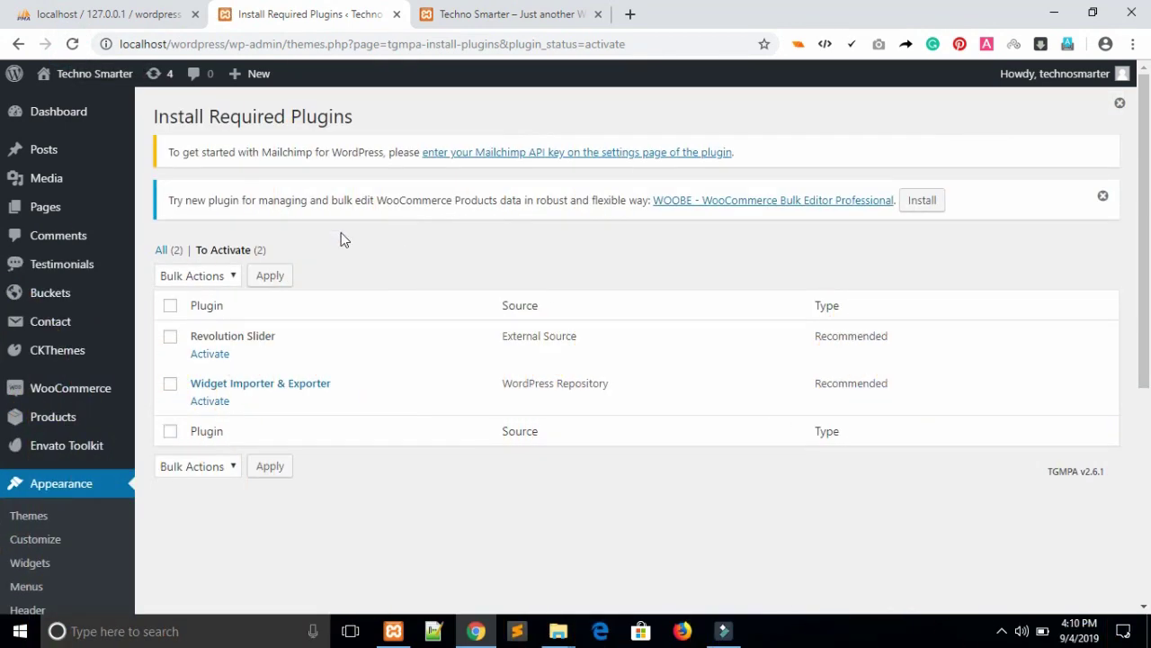
click(172, 307)
click(232, 277)
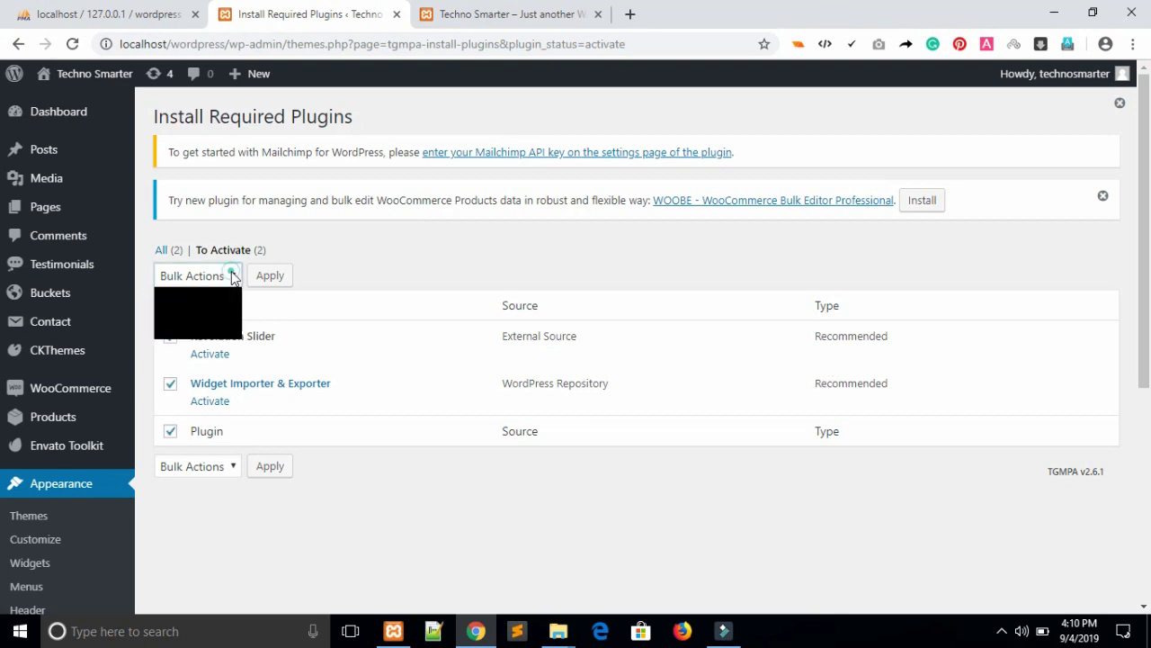
click(214, 331)
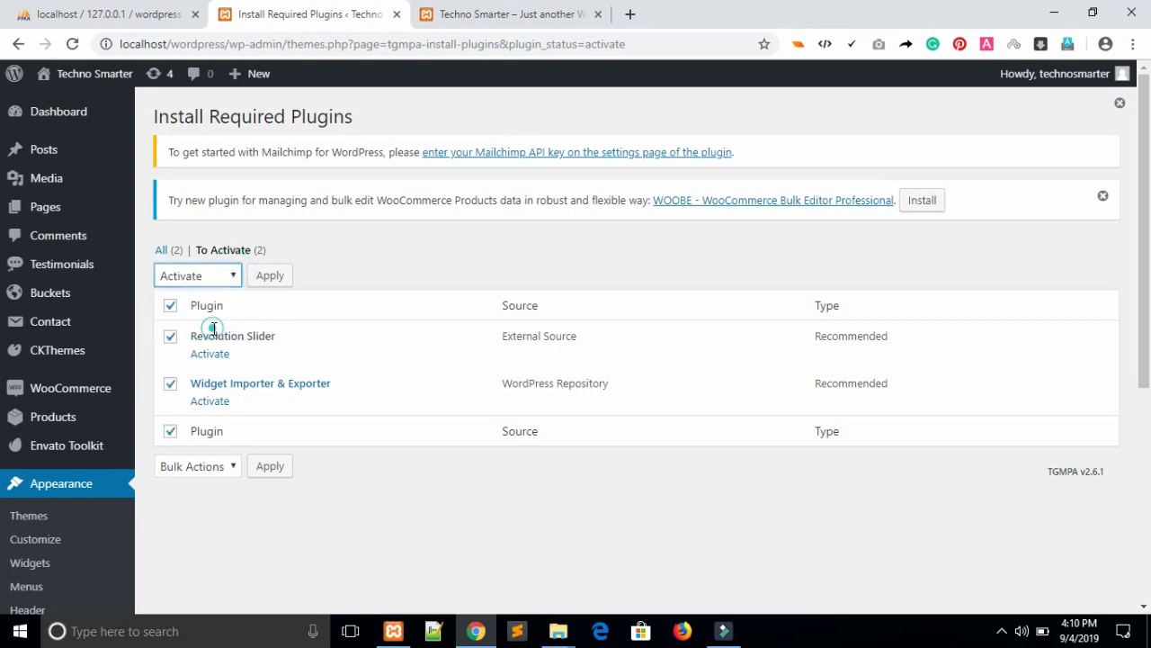
click(270, 275)
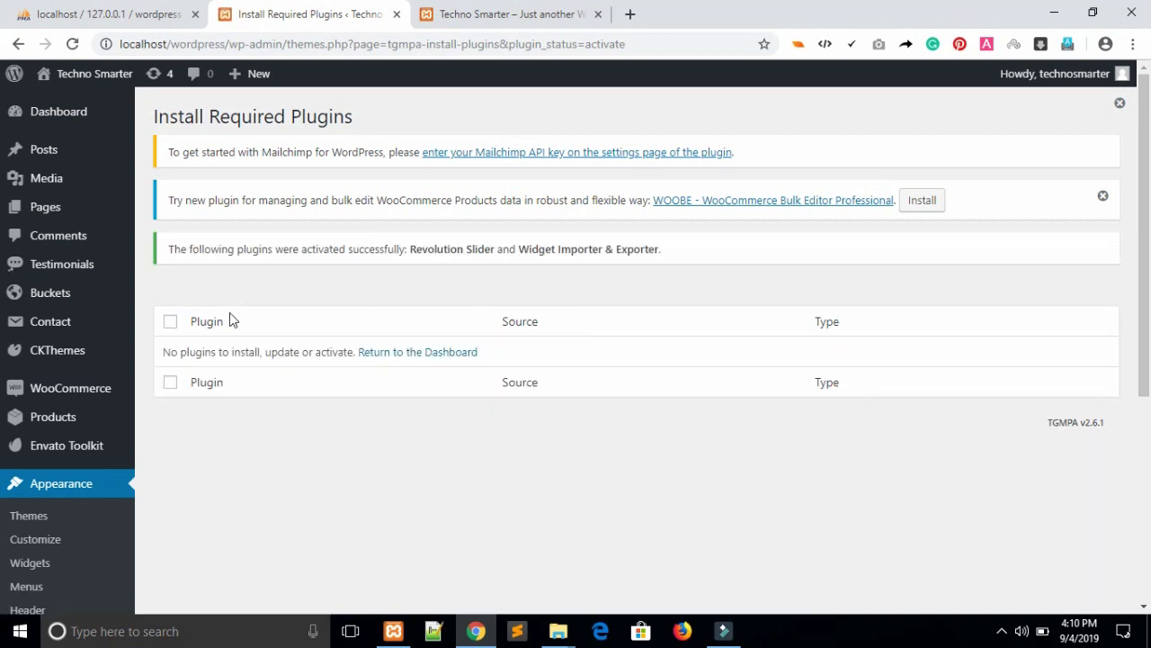
click(457, 12)
click(72, 43)
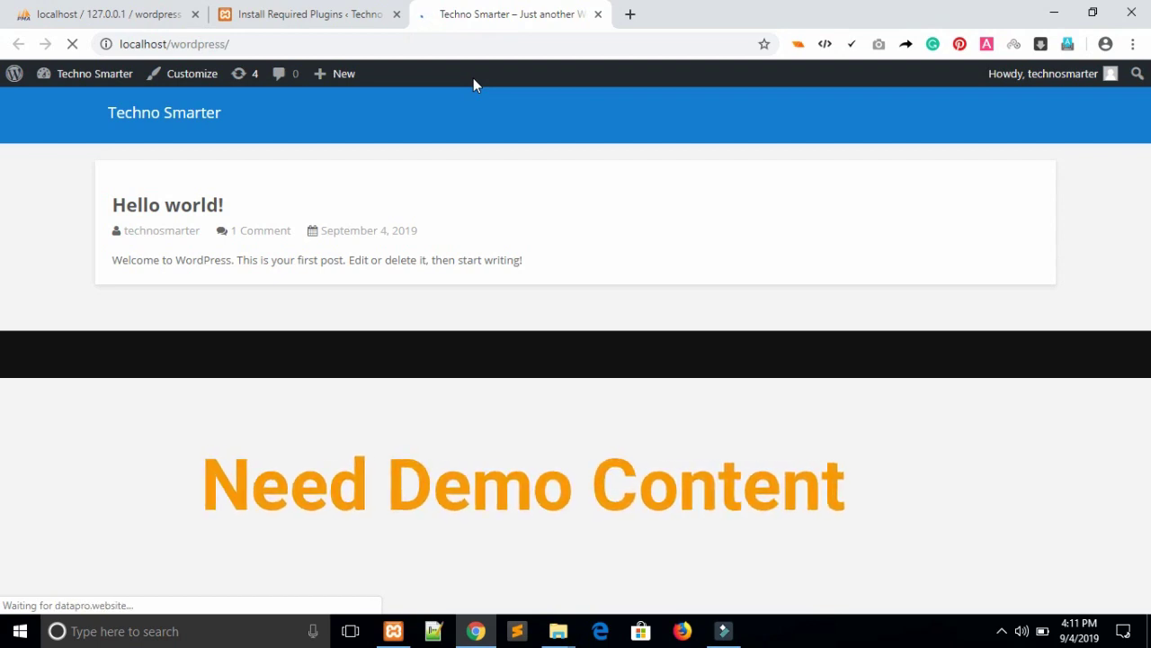
From Appearance > Themes, open Flipmart's Theme Details and launch Theme Setup.
click(290, 11)
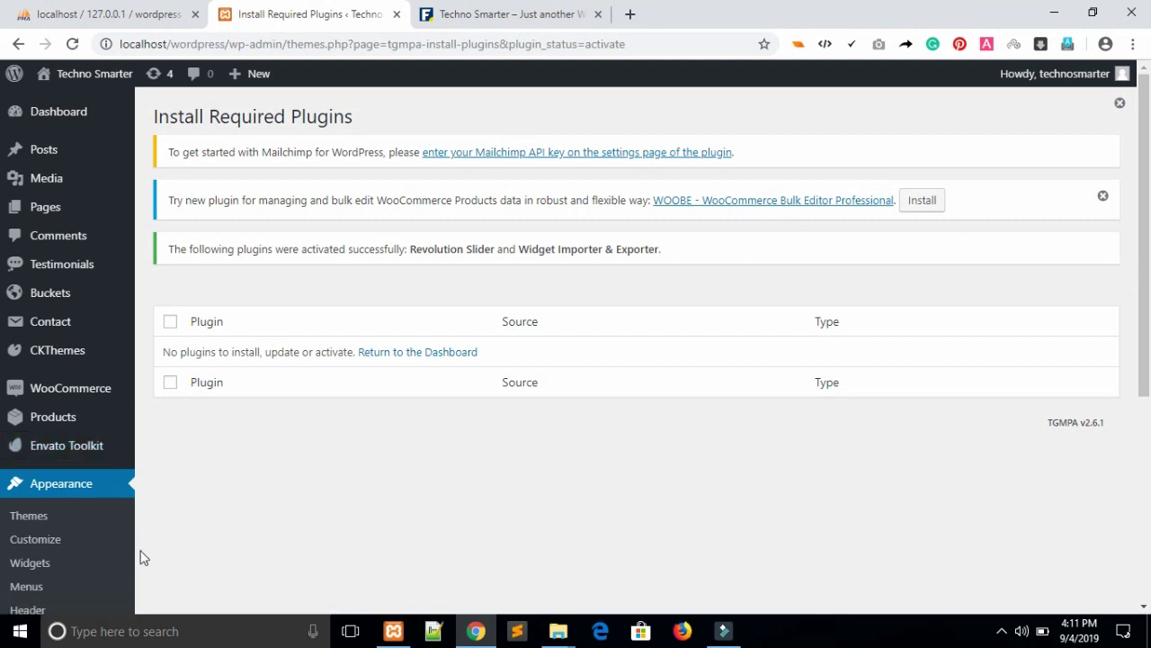
click(36, 520)
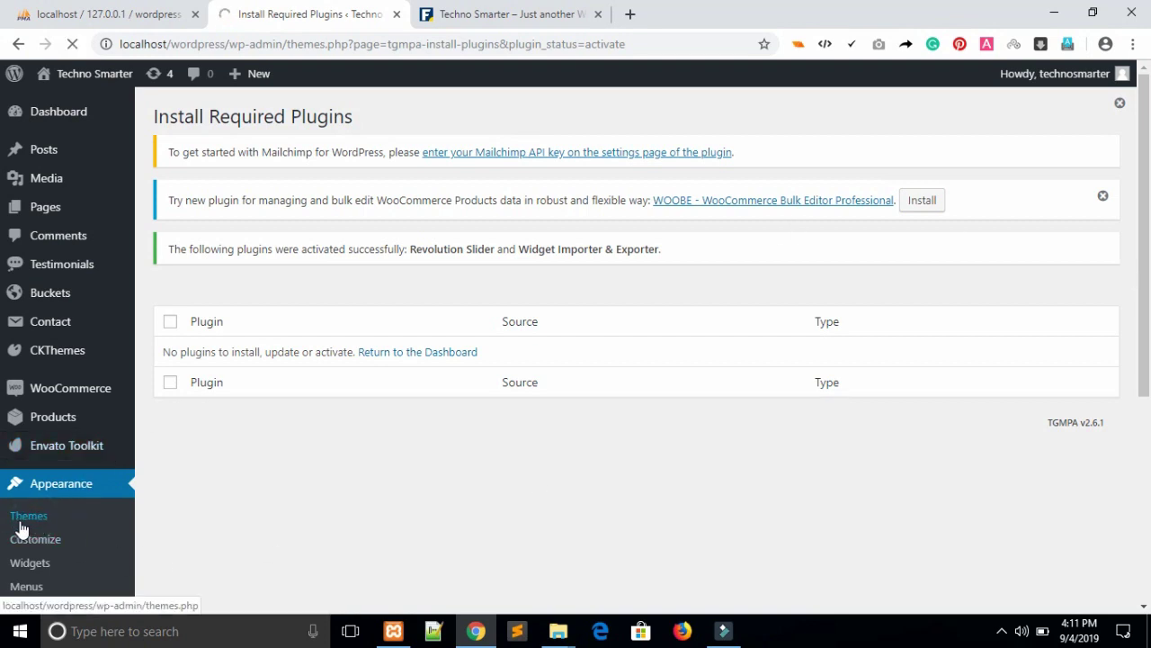
scroll(5, 308, down, 2)
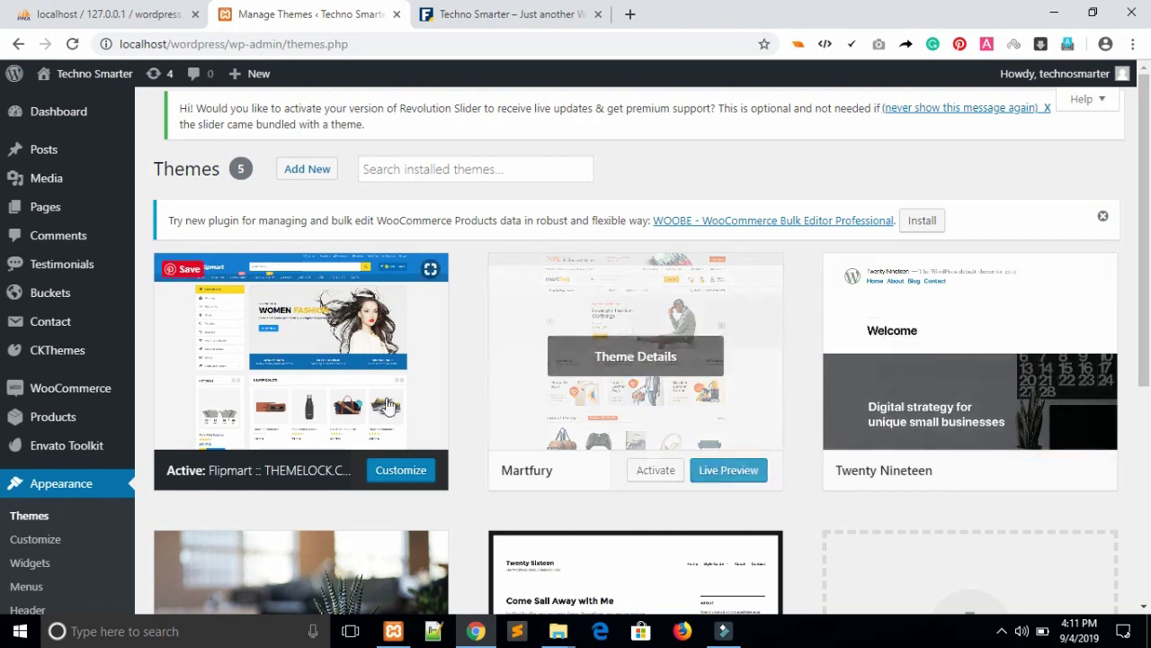
click(321, 359)
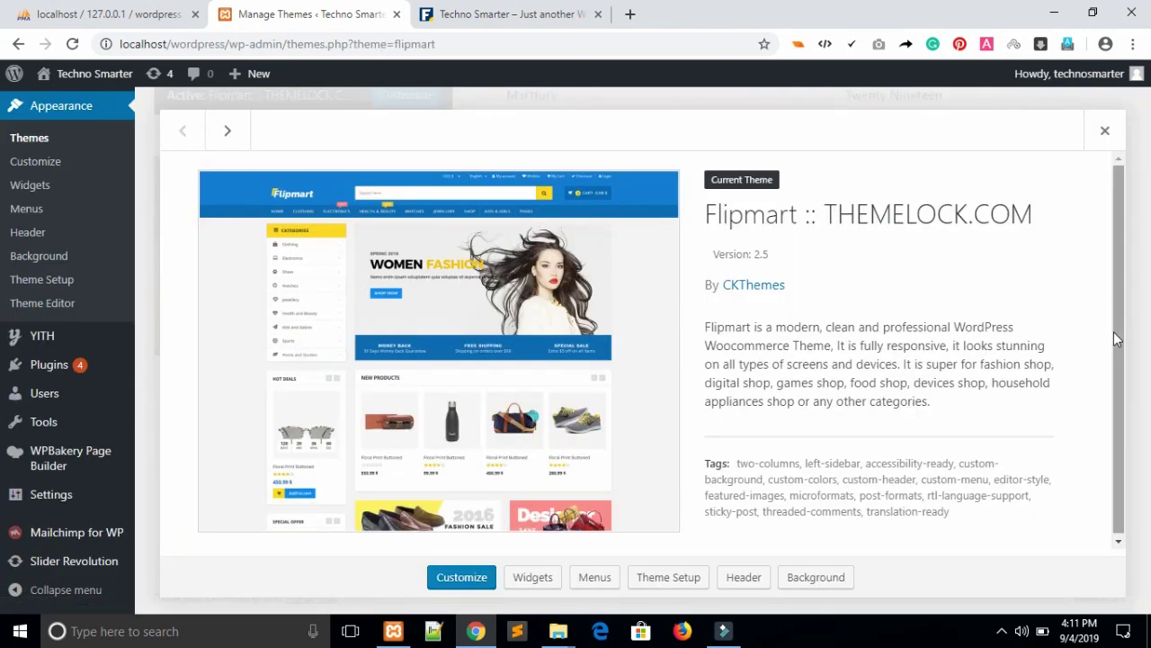
drag(1114, 331, 1118, 379)
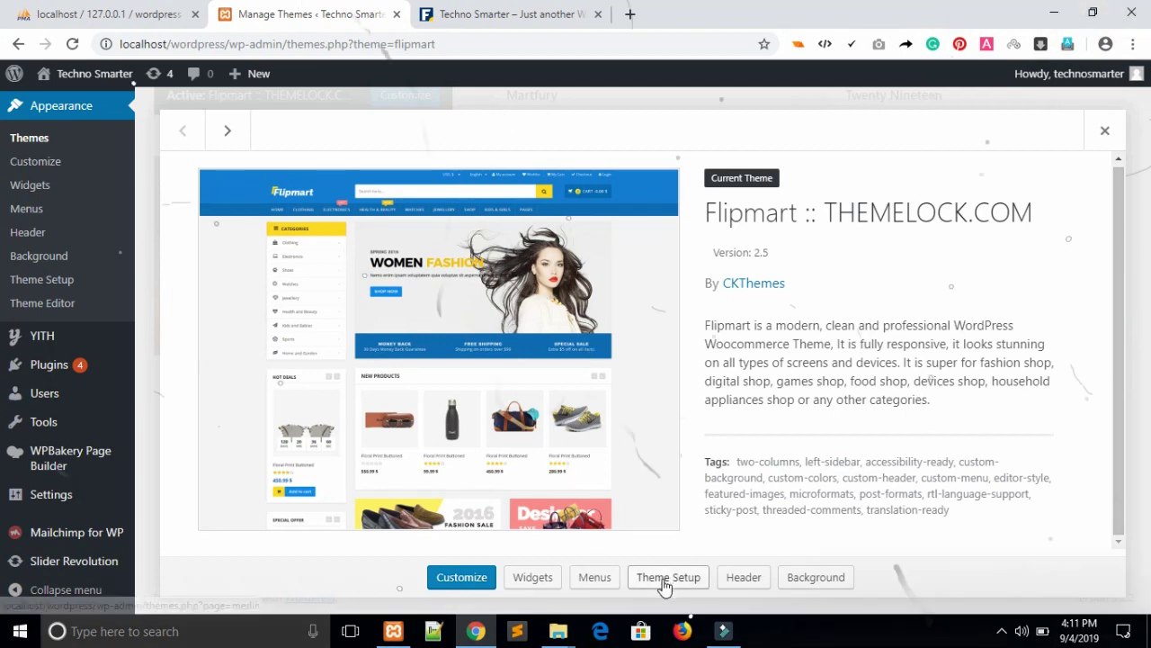
click(664, 584)
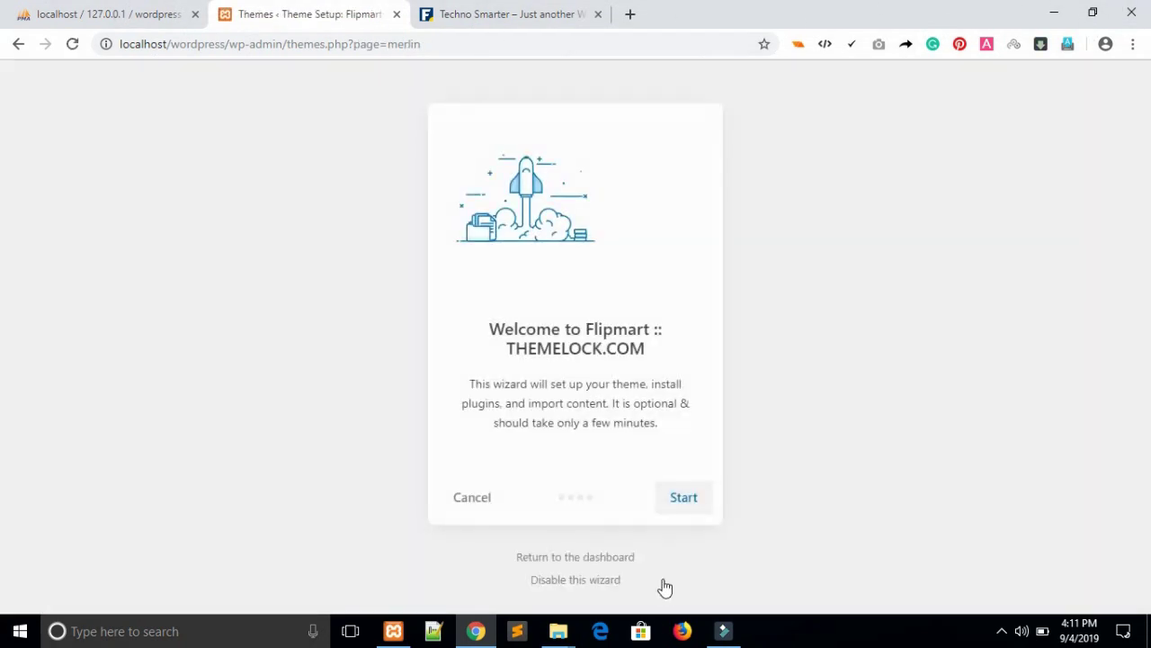
Start the Merlin wizard, install the Flipmart child theme, and continue to Import Content.
click(685, 517)
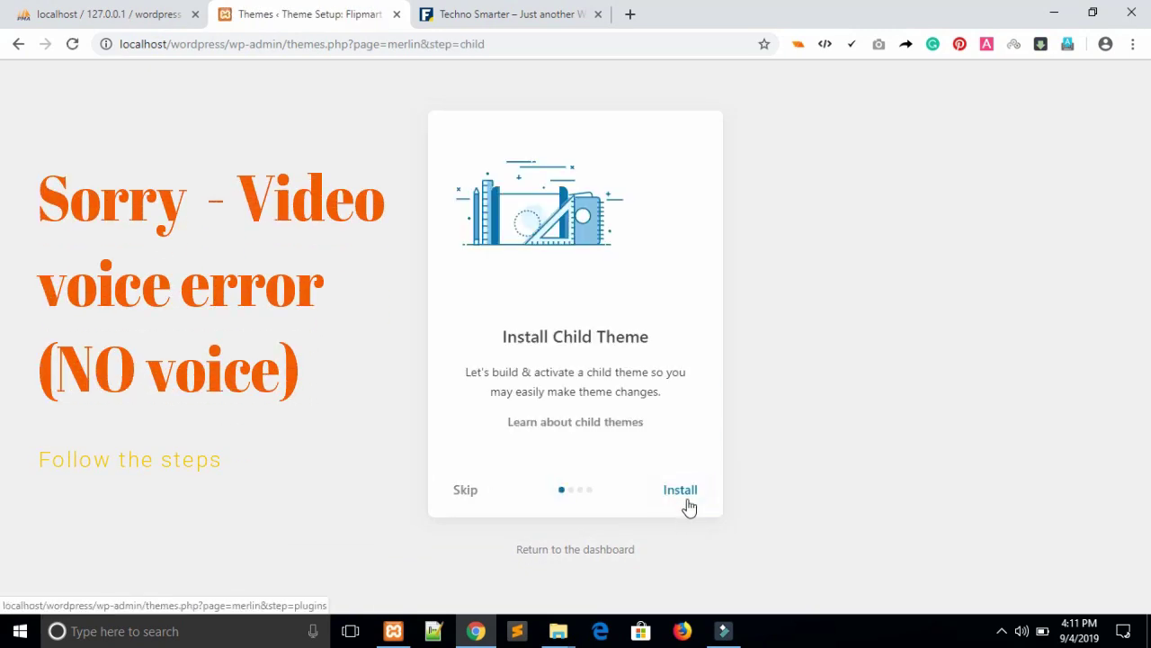
click(685, 495)
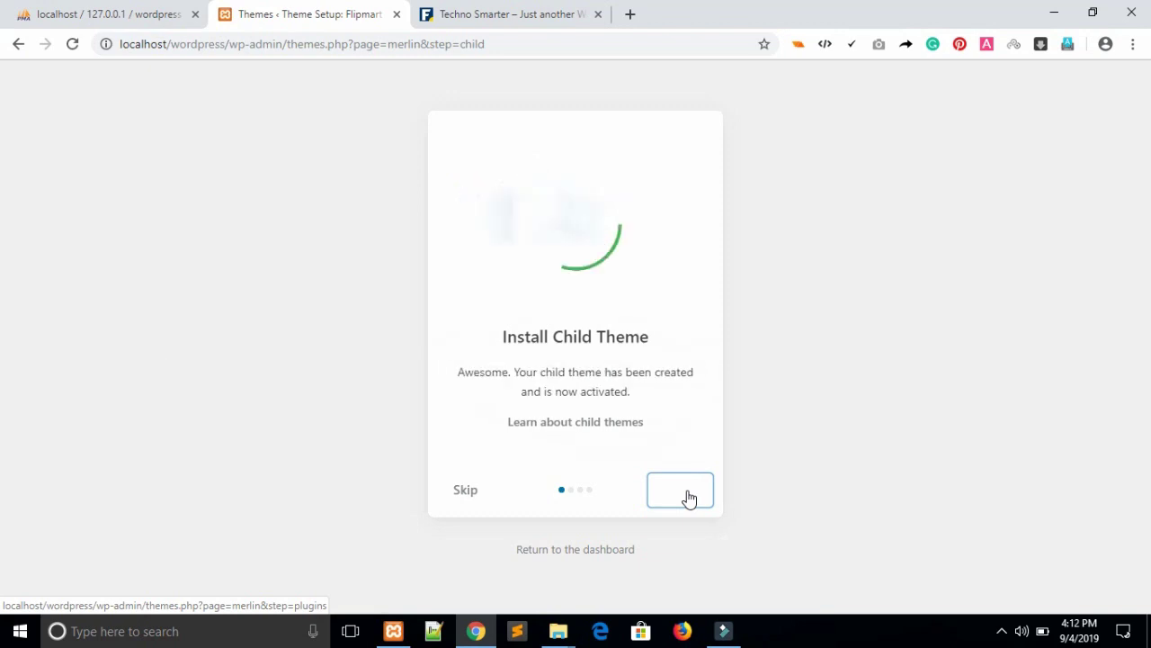
click(689, 497)
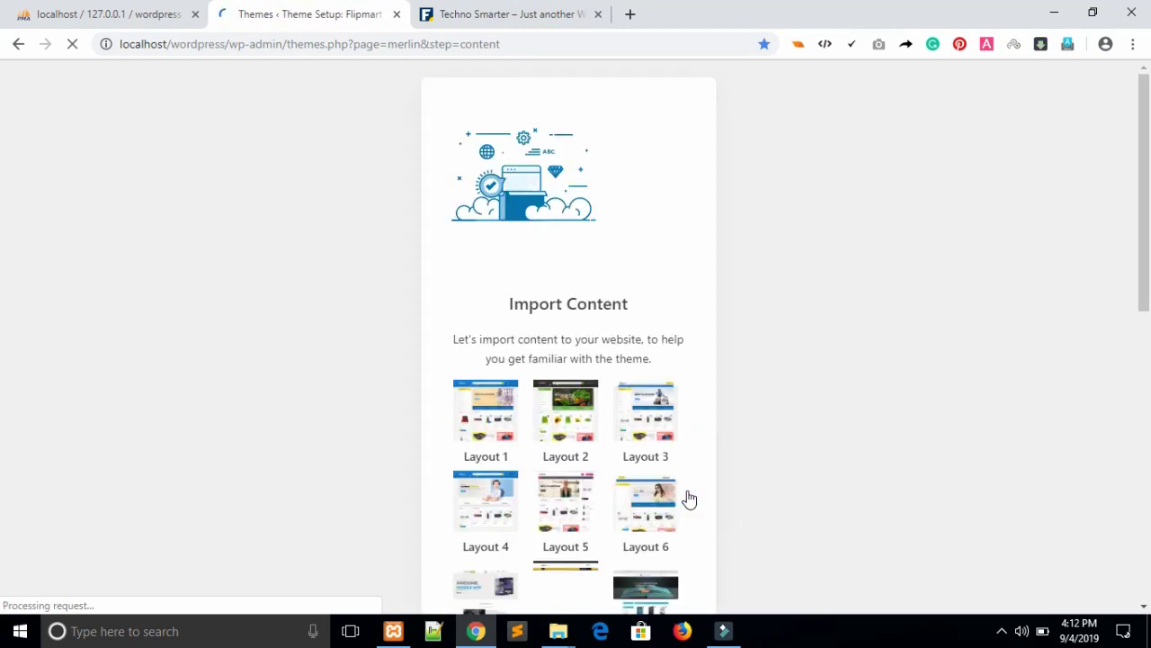
Review the Layout 1–6 demo choices and import Layout 1's content.
scroll(2, 381, down, 1)
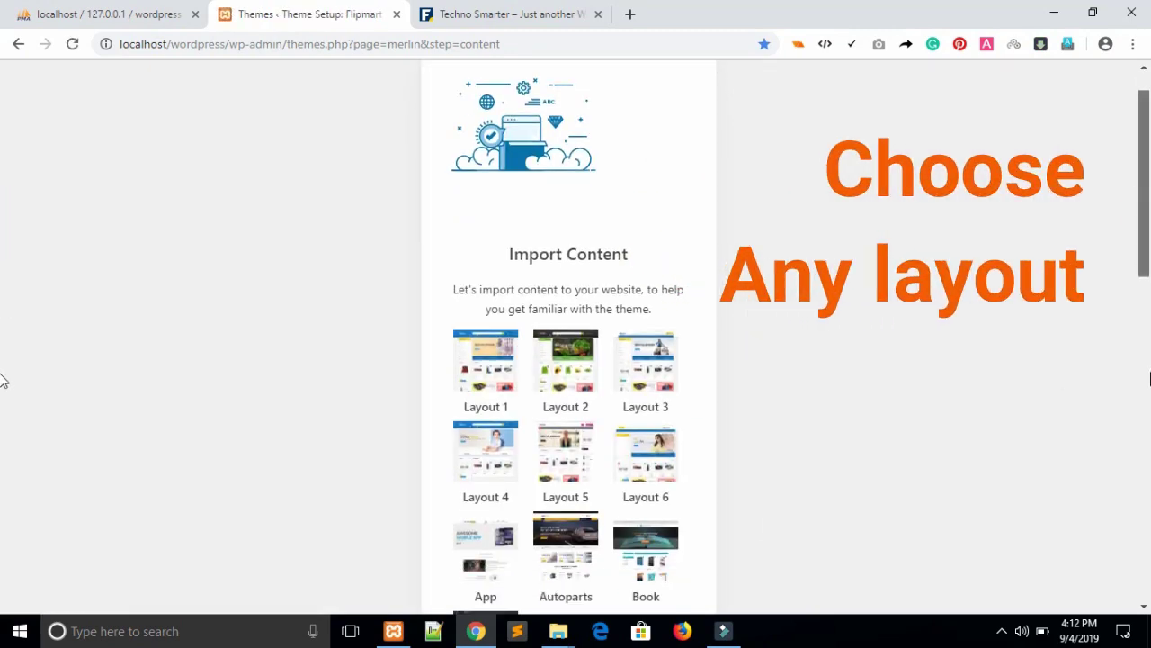
scroll(3, 376, down, 5)
scroll(3, 378, down, 5)
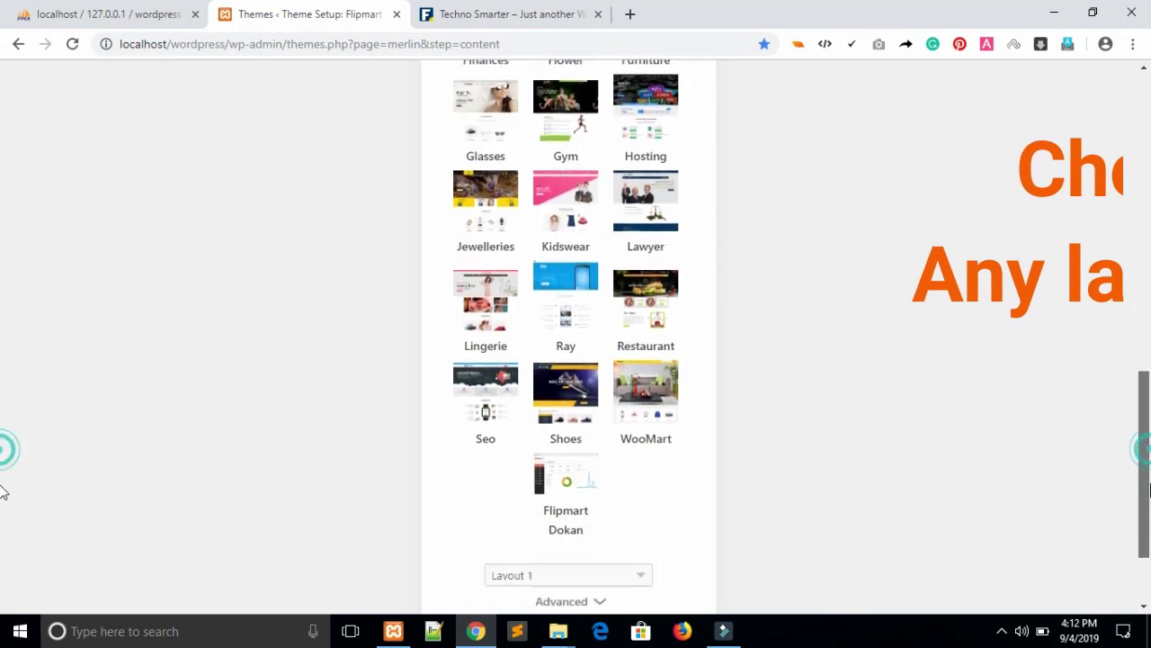
scroll(2, 306, up, 7)
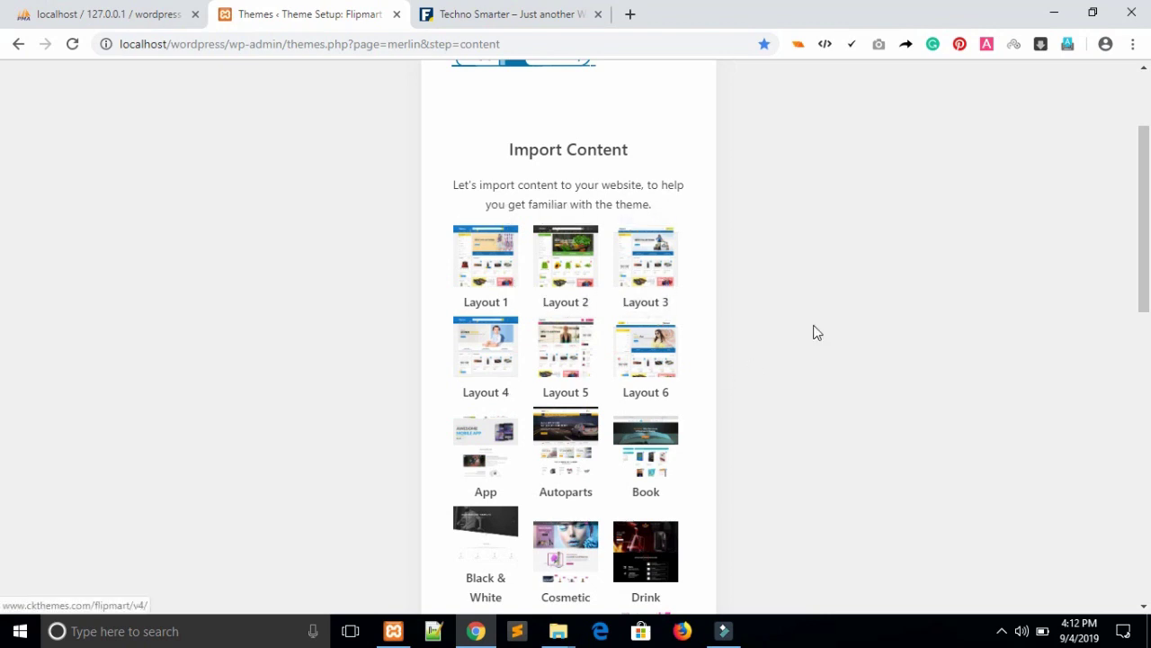
drag(1145, 219, 1145, 504)
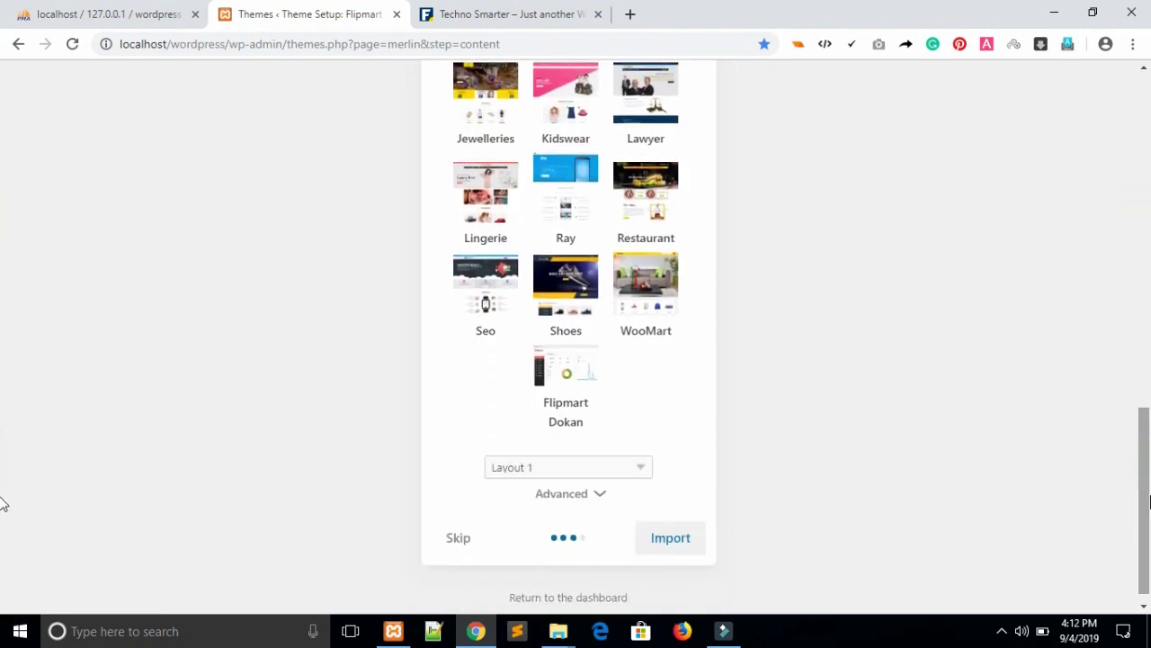
mouse_move(1148, 545)
mouse_down()
mouse_move(1148, 260)
mouse_move(1150, 549)
mouse_up()
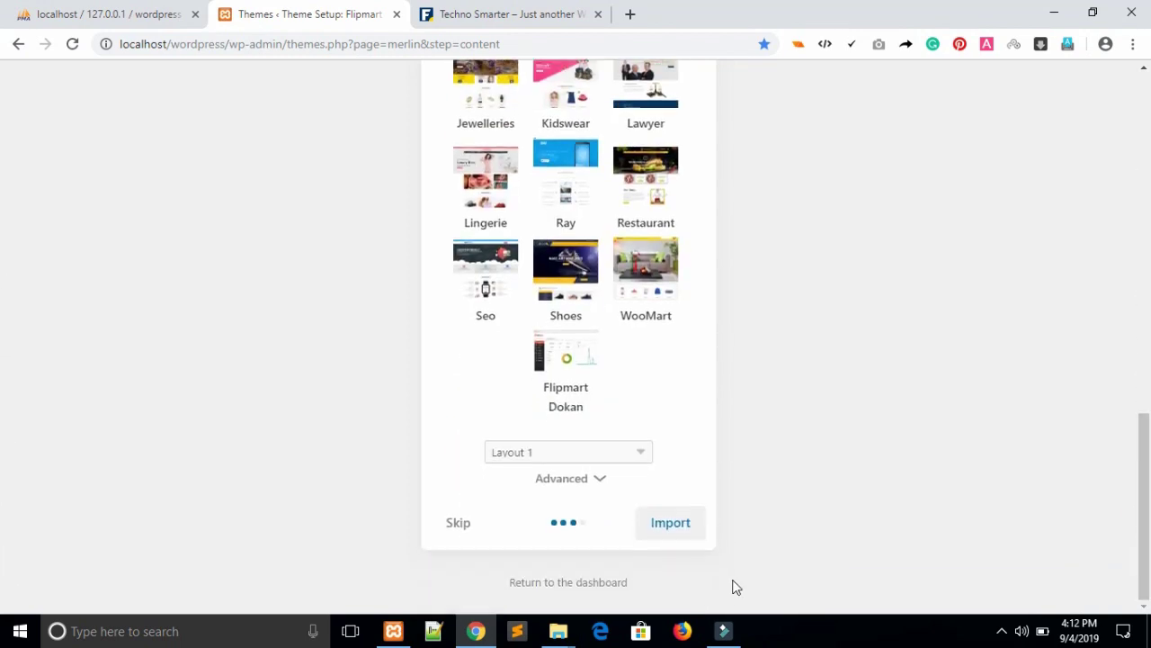
click(665, 525)
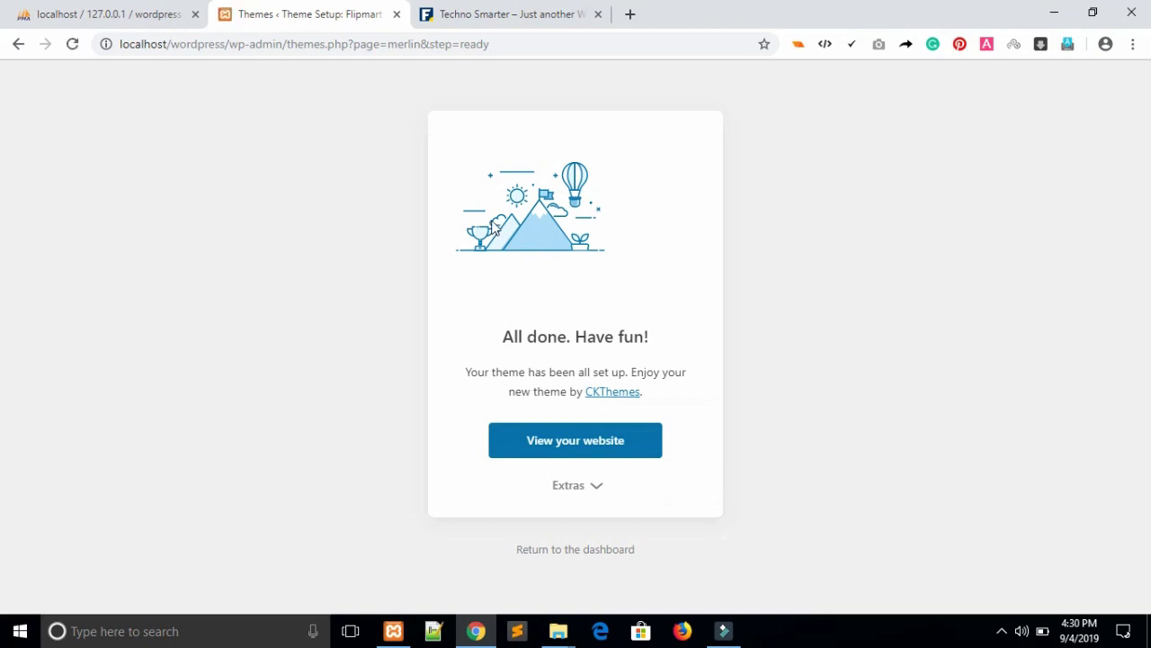
Reload the Techno Smarter front page and scroll through the new Flipmart storefront.
click(509, 11)
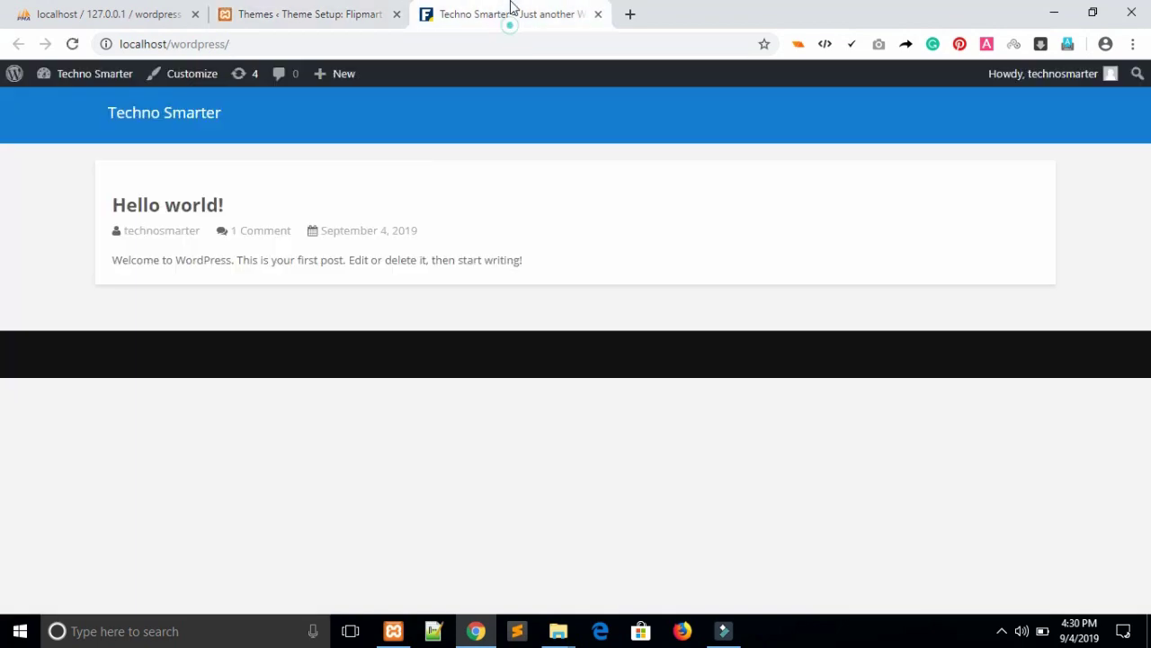
click(72, 44)
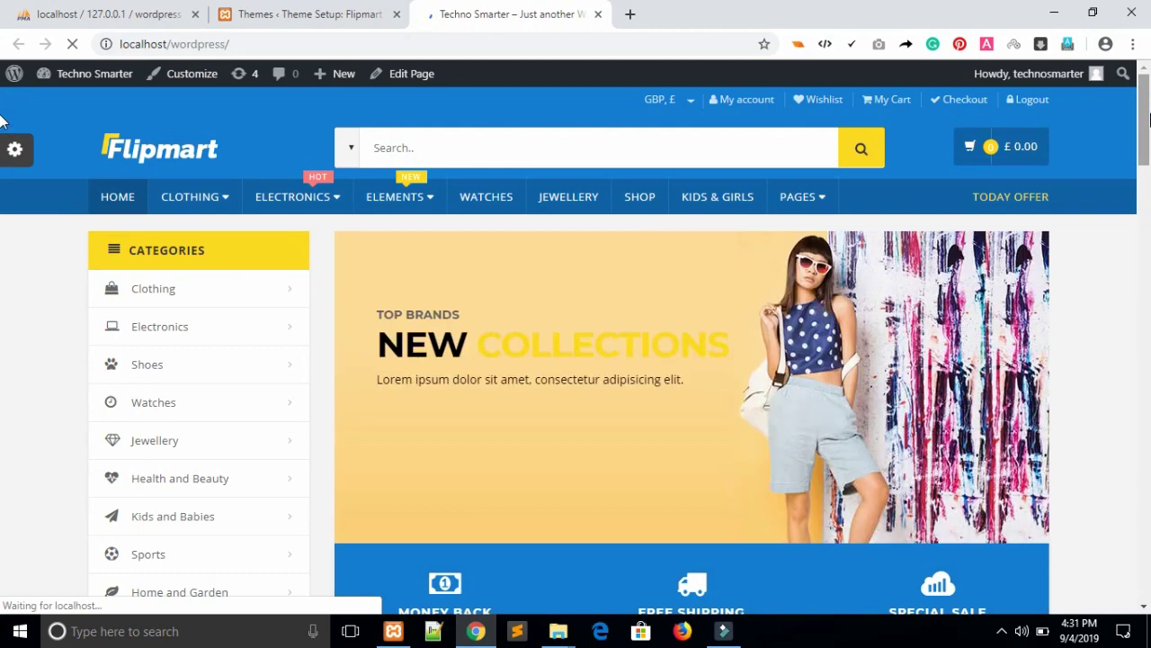
mouse_move(1148, 120)
mouse_down()
mouse_move(1148, 560)
mouse_move(1148, 120)
mouse_up()
scroll(3, 193, down, 5)
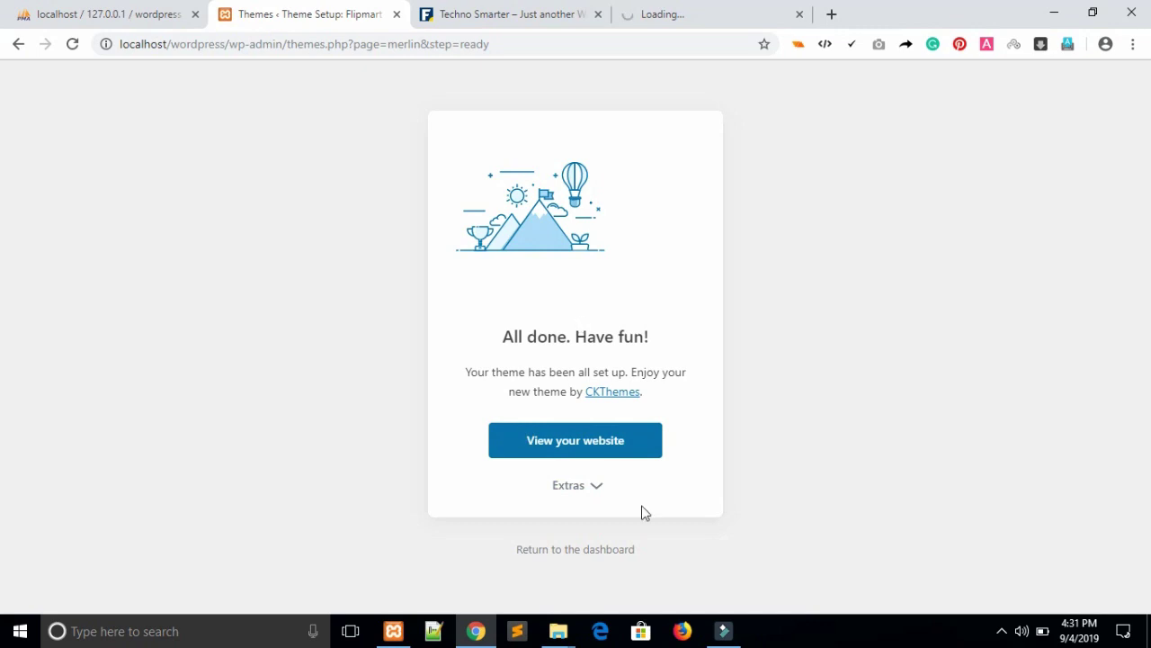
Return to the dashboard from the wizard and switch back to the Techno Smarter storefront tab.
click(585, 548)
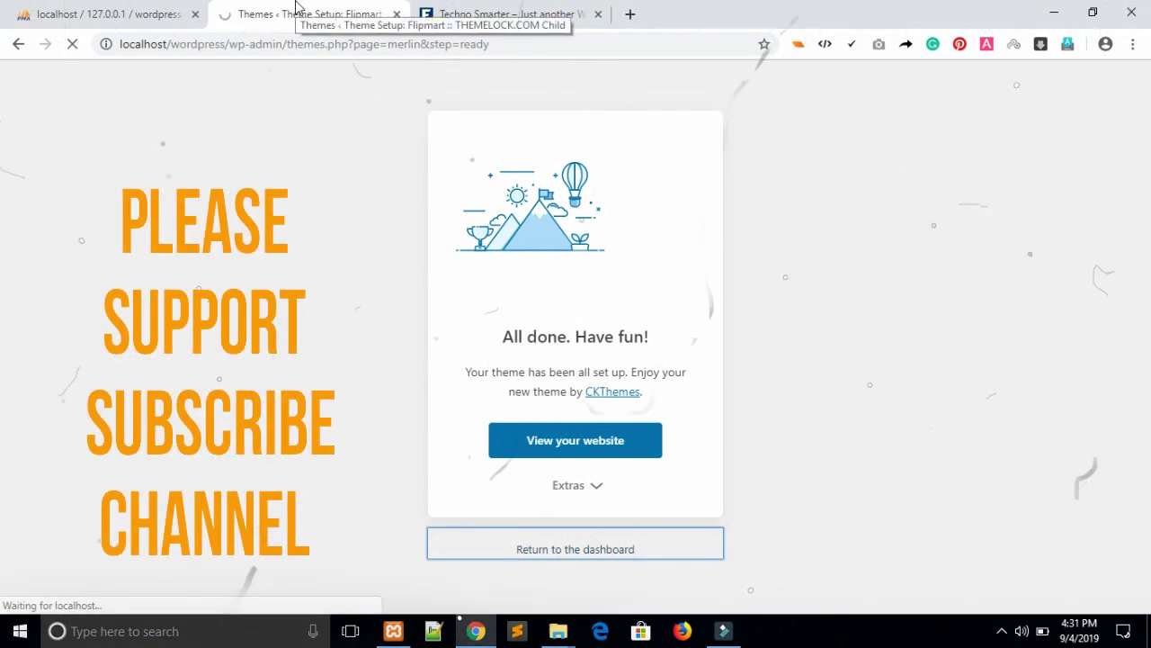
click(426, 14)
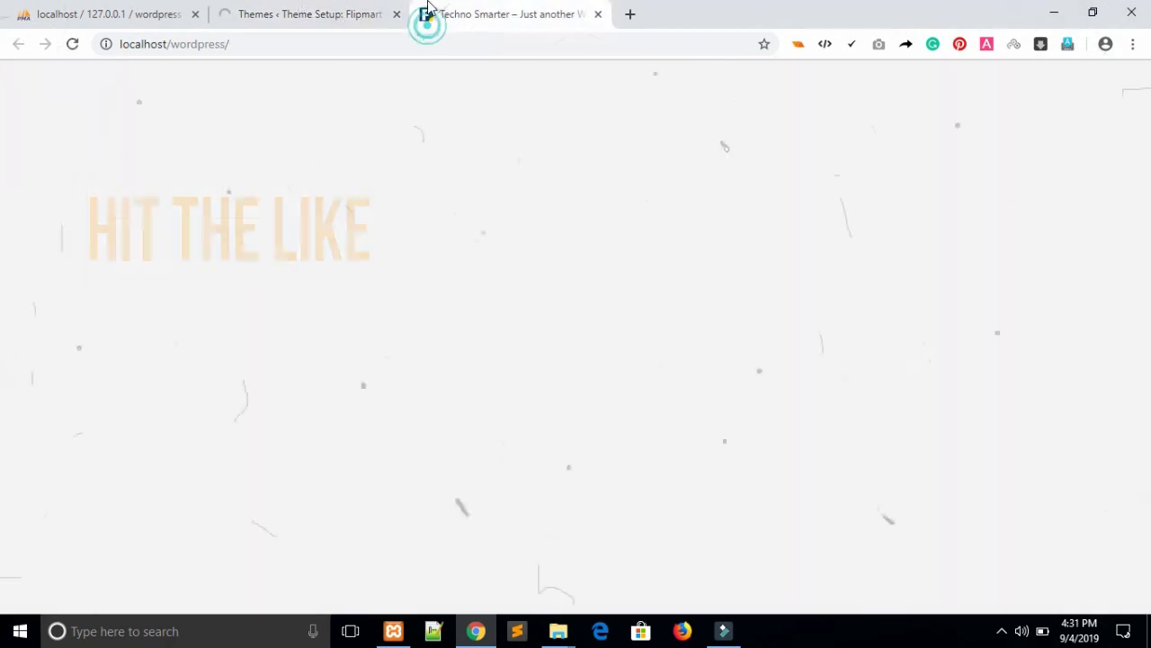